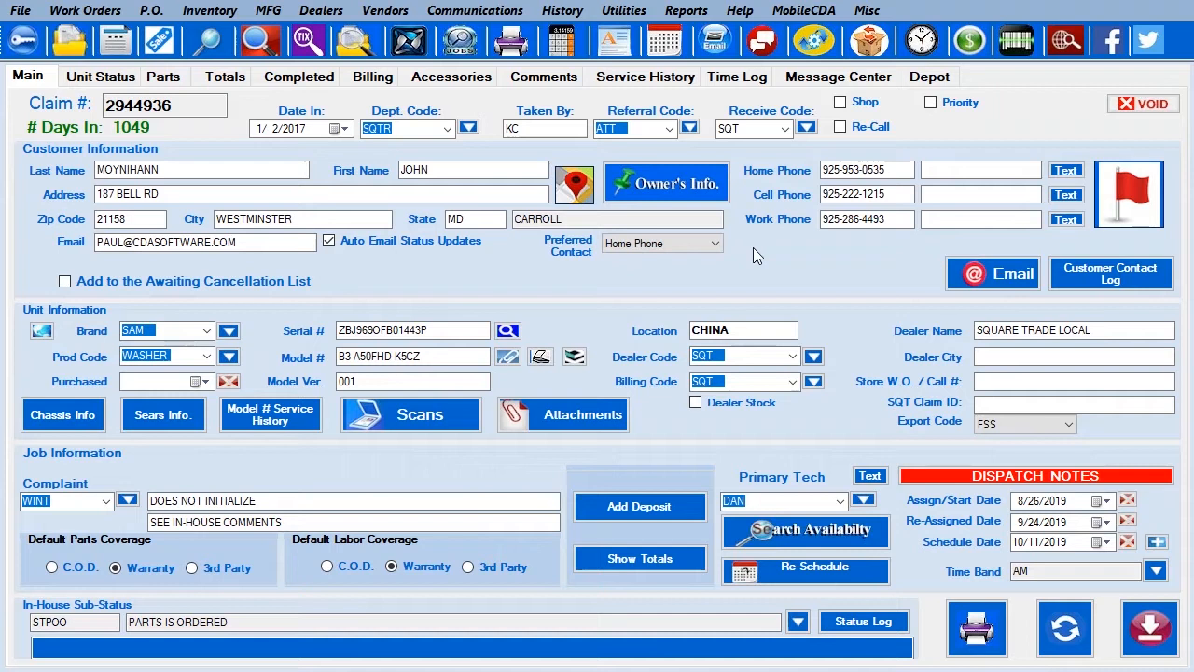
pyautogui.click(788, 129)
pyautogui.click(787, 129)
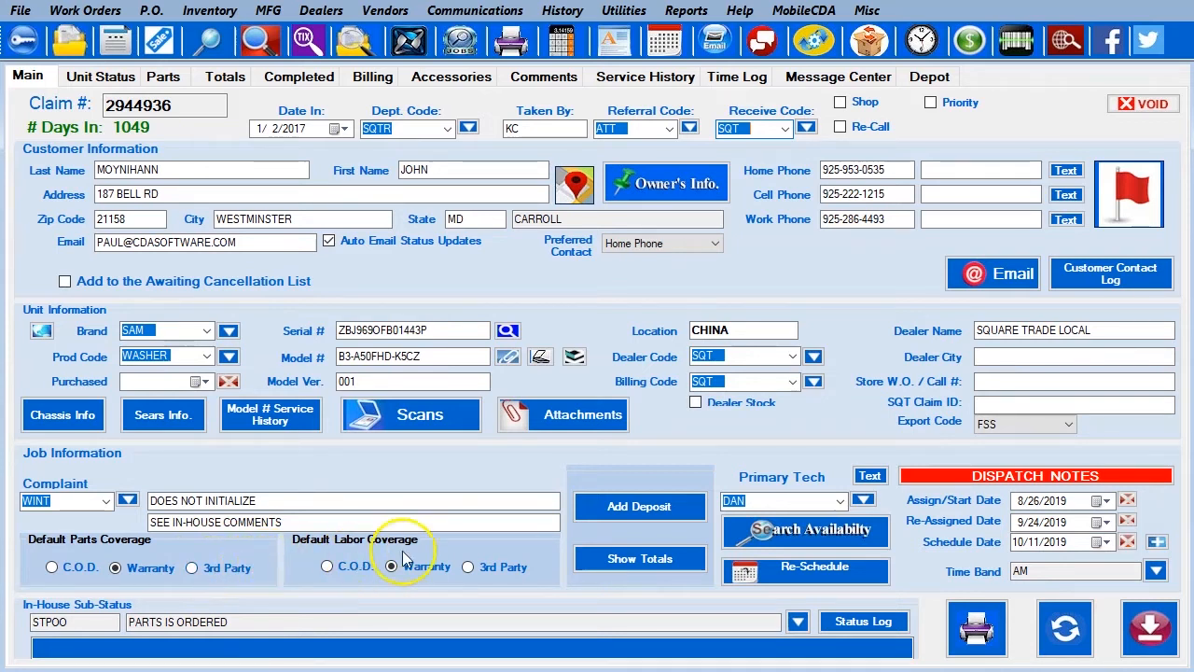
pyautogui.click(745, 130)
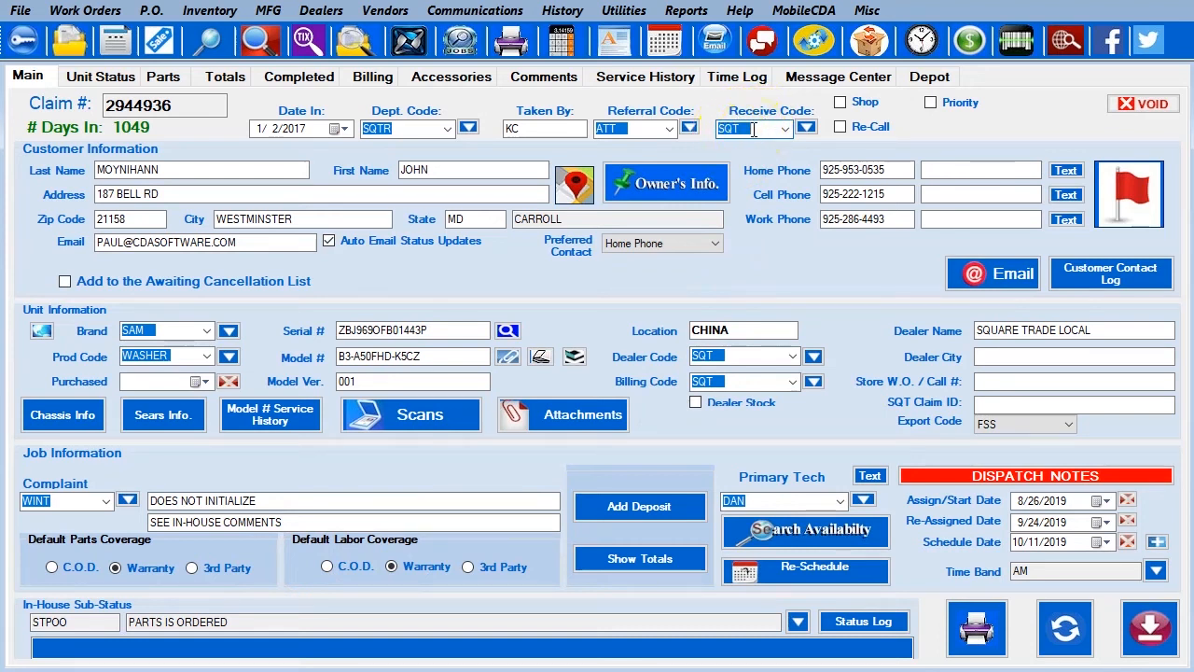
pyautogui.click(500, 565)
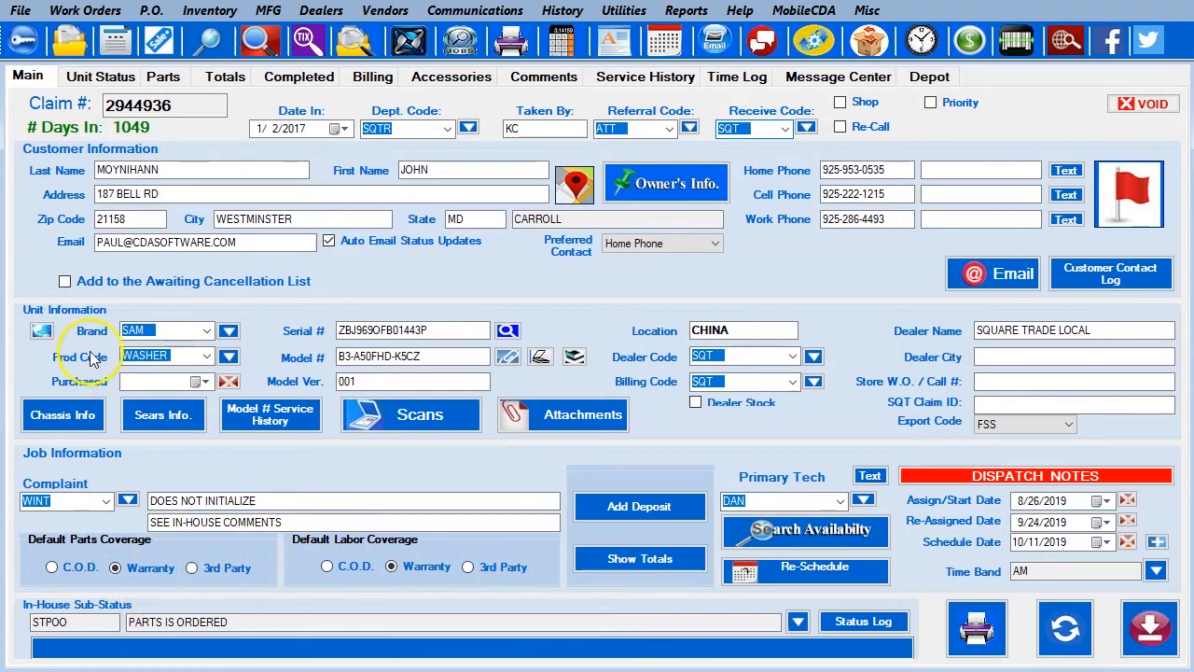
pyautogui.click(157, 333)
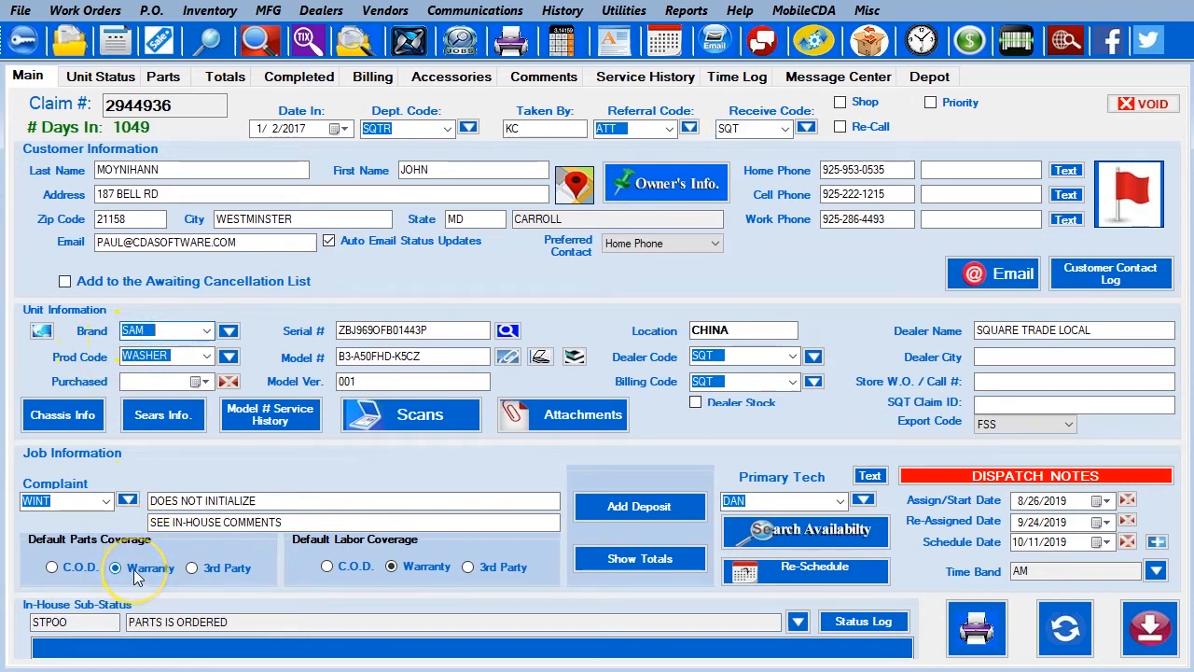
# - Set the work order's receive code to SAM_WAR and refresh the record
pyautogui.click(786, 130)
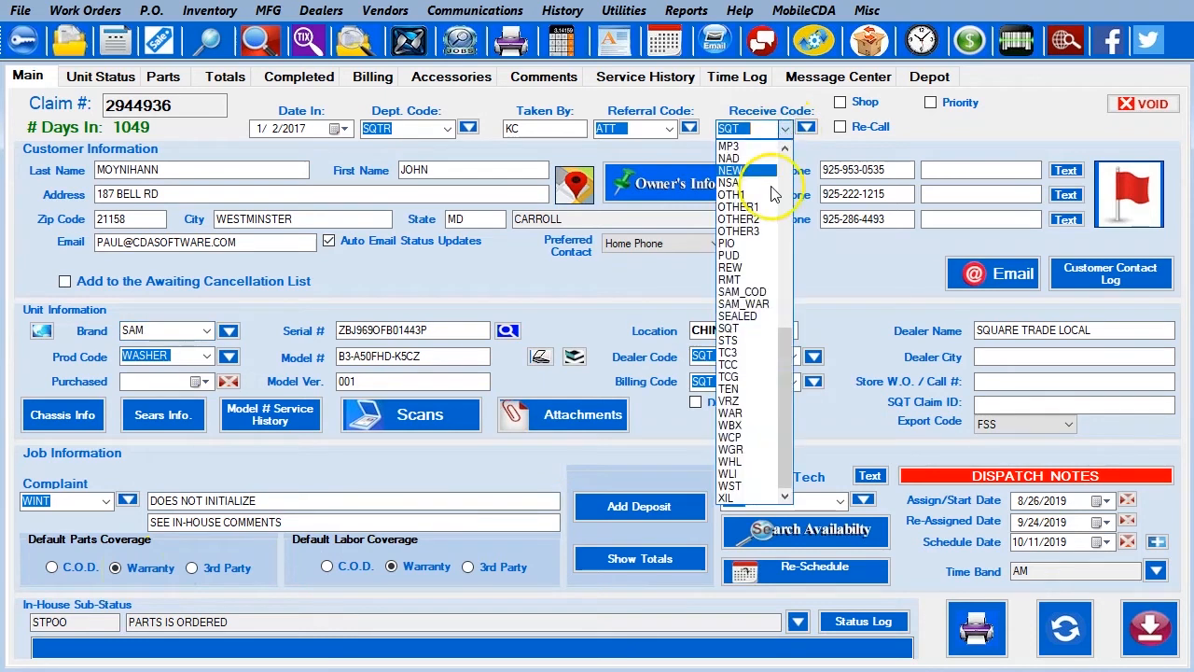
pyautogui.click(742, 305)
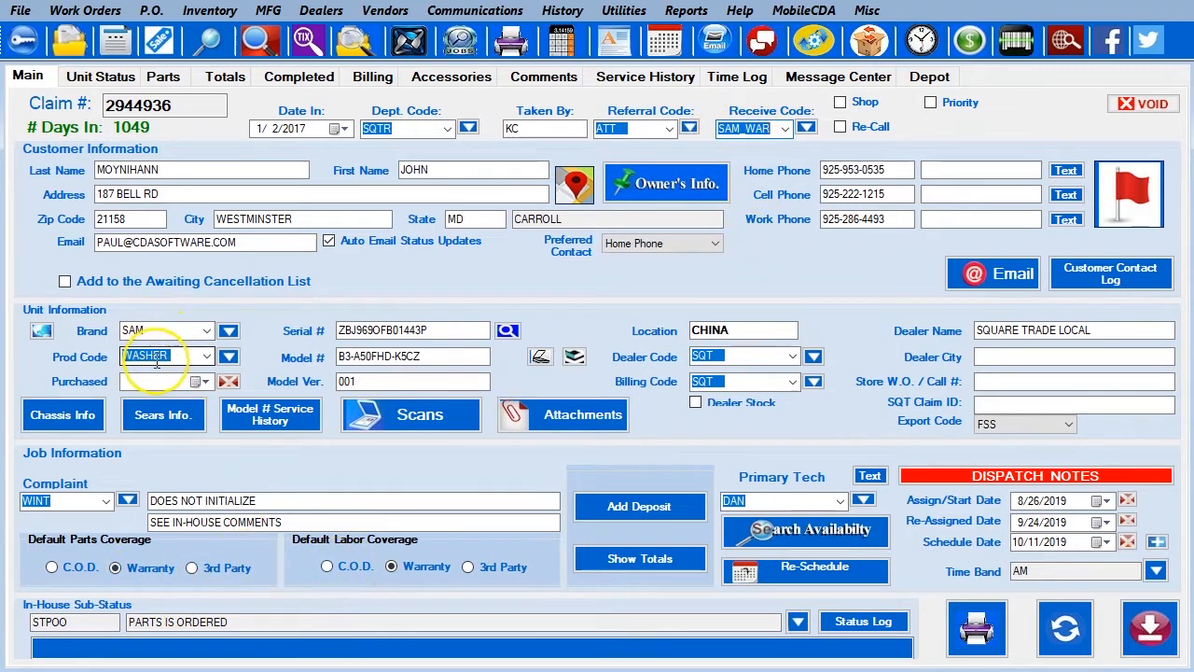
pyautogui.click(1066, 627)
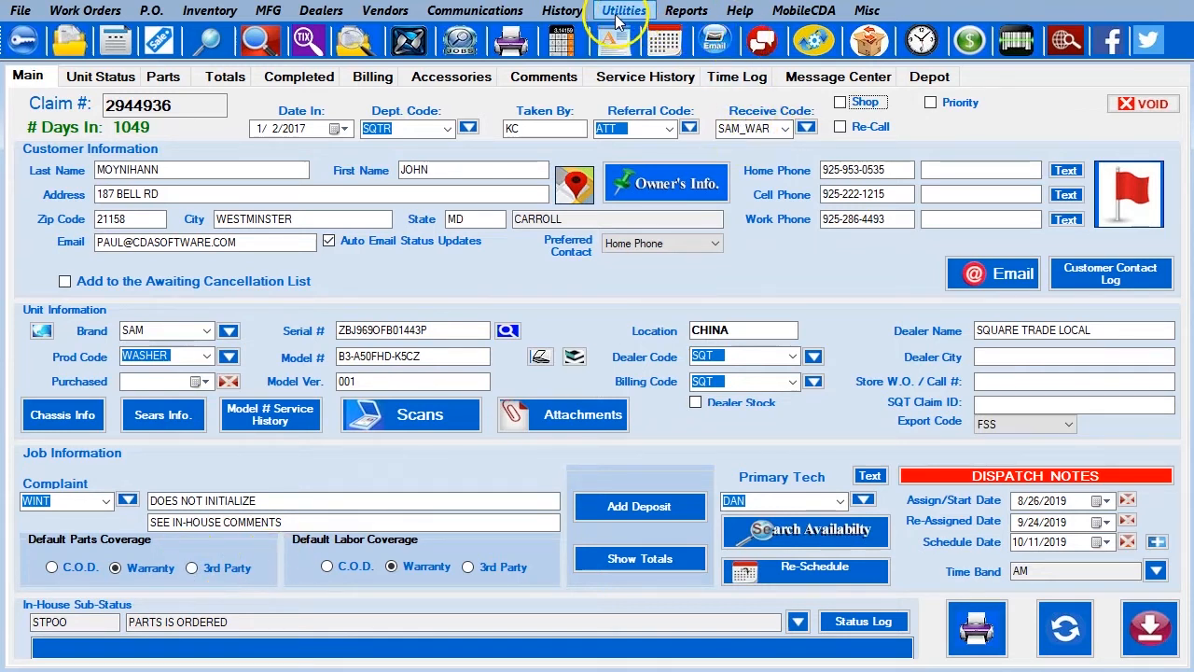
# - Open the receive codes setup, filter the codes by SA, and open the SAM_WAR code's settings
pyautogui.click(621, 11)
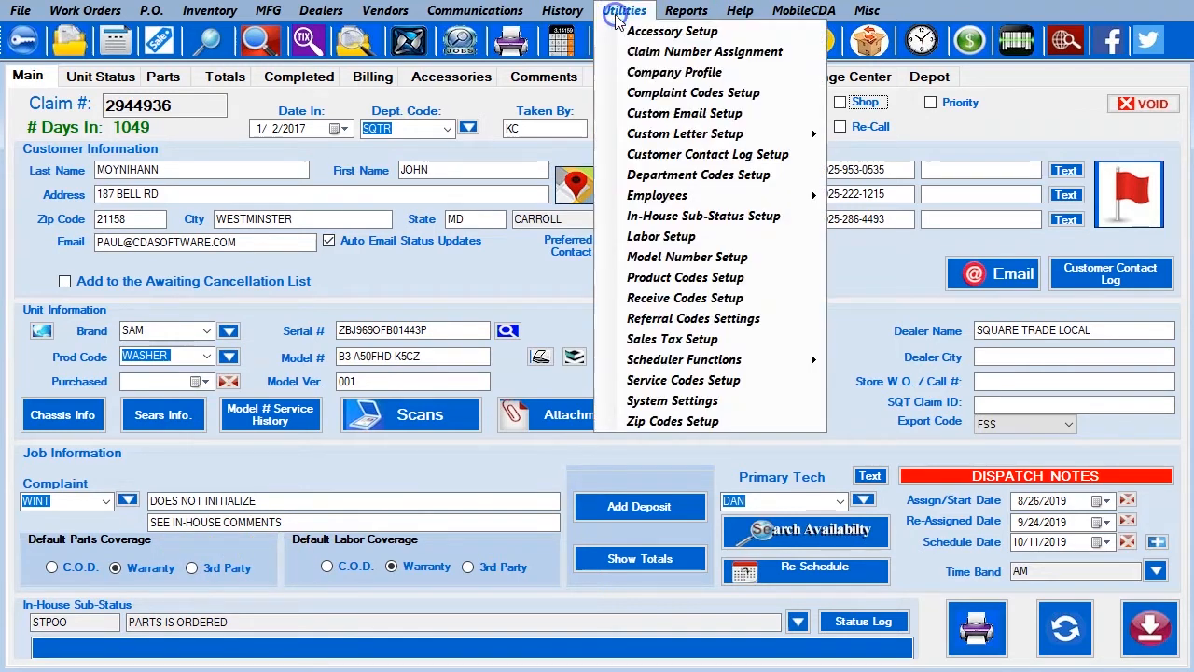
pyautogui.click(669, 299)
pyautogui.moveTo(441, 112); pyautogui.dragTo(157, 66)
pyautogui.click(132, 123)
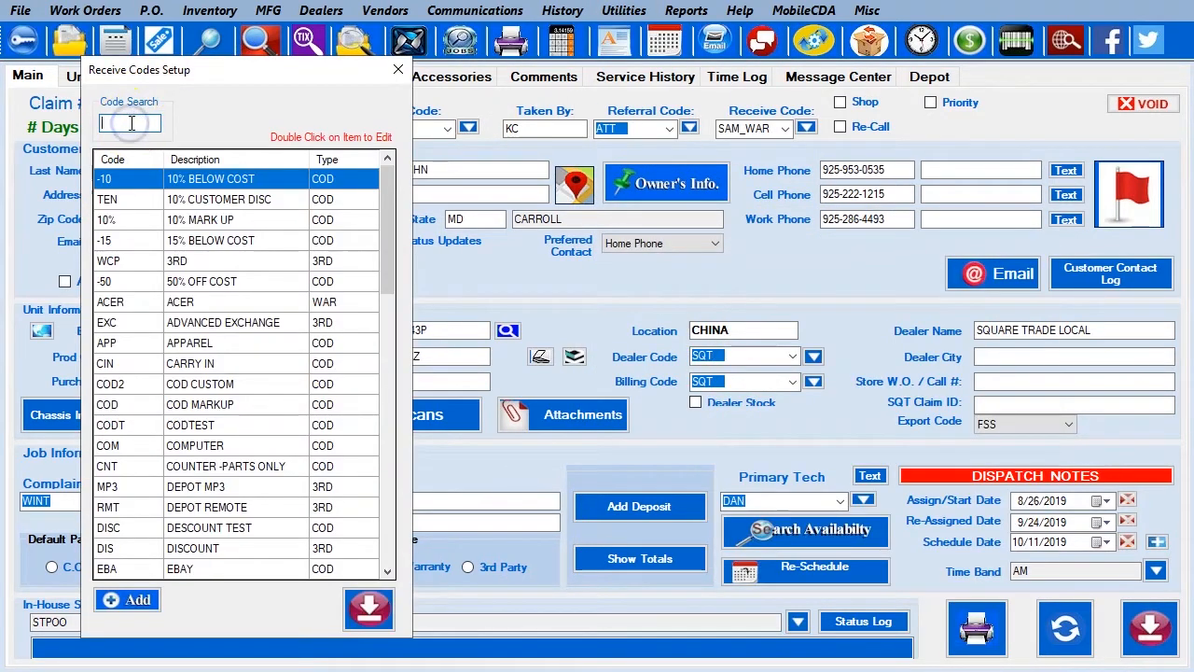
pyautogui.write('SA')
pyautogui.click(212, 200)
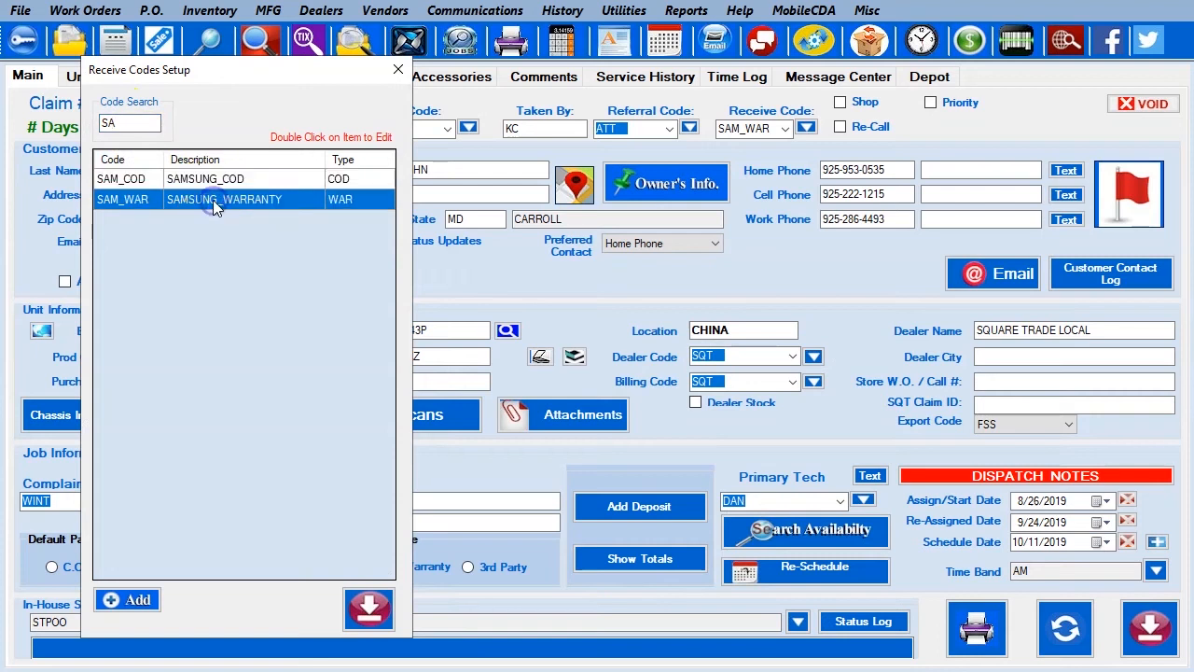
pyautogui.doubleClick(341, 199)
pyautogui.moveTo(741, 243); pyautogui.dragTo(565, 86)
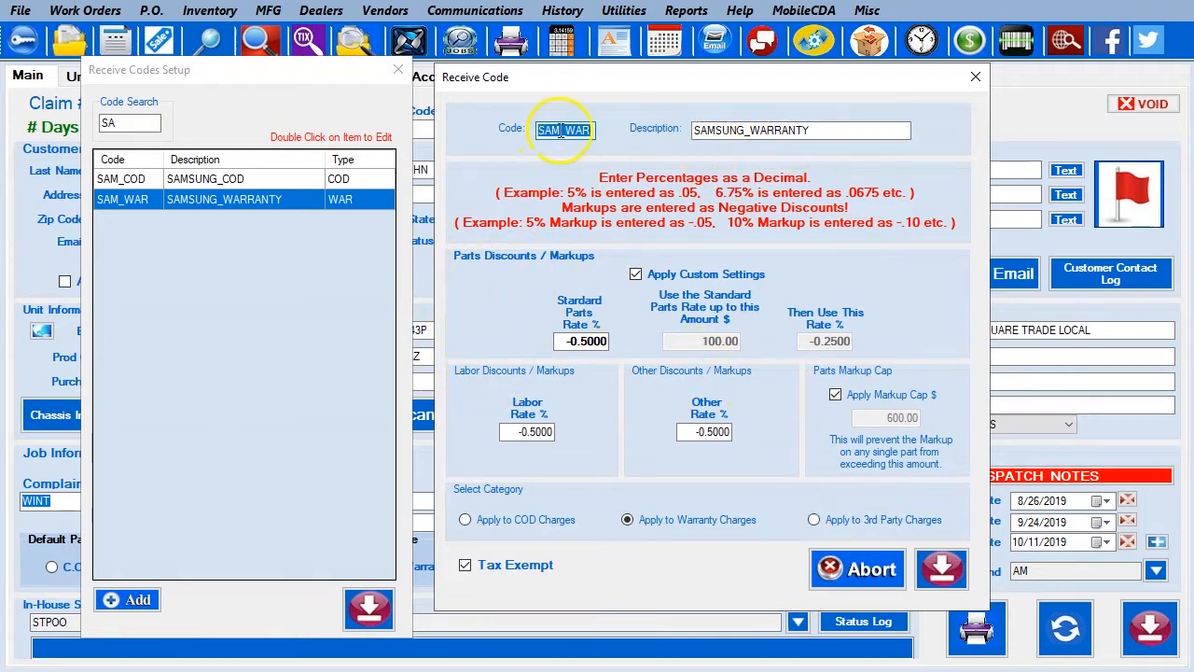
# - Review the SAM_WAR description, standard parts rate and tax exemption, and close both receive code windows back to the work order
pyautogui.click(845, 128)
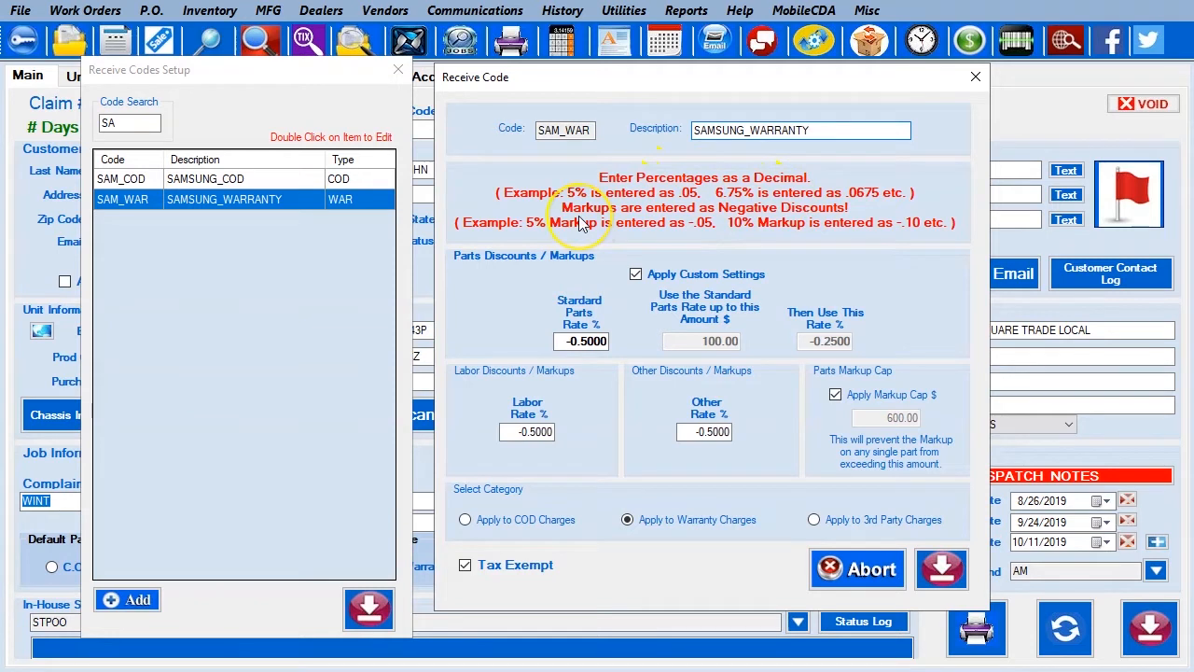
pyautogui.click(561, 340)
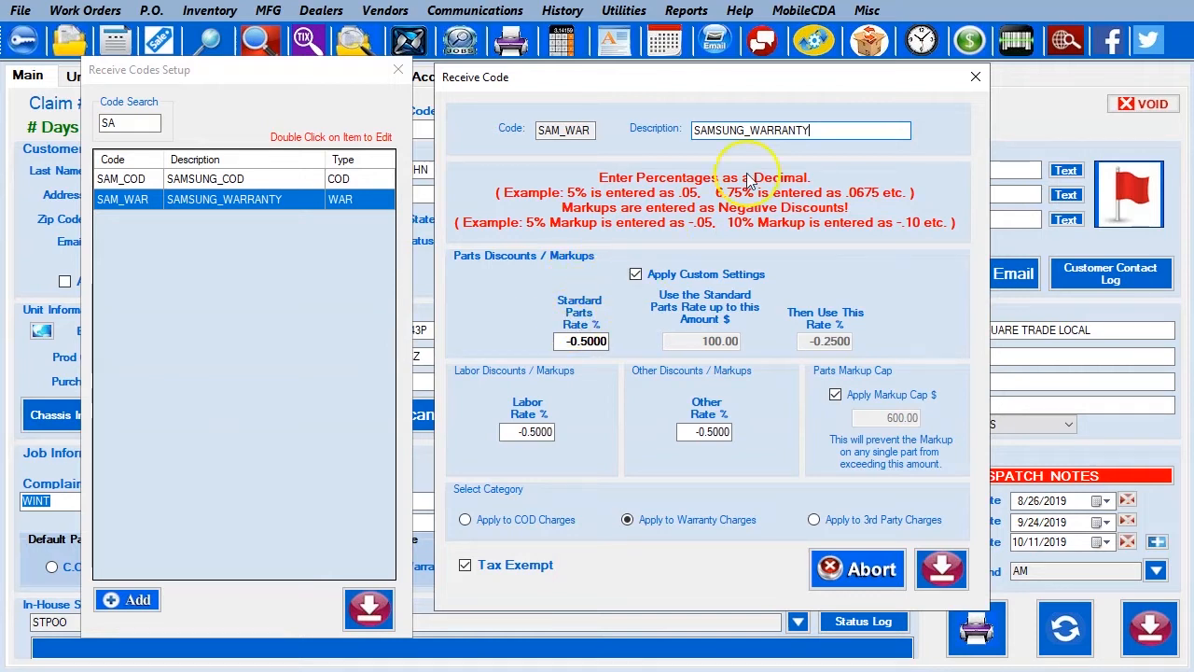
pyautogui.click(560, 342)
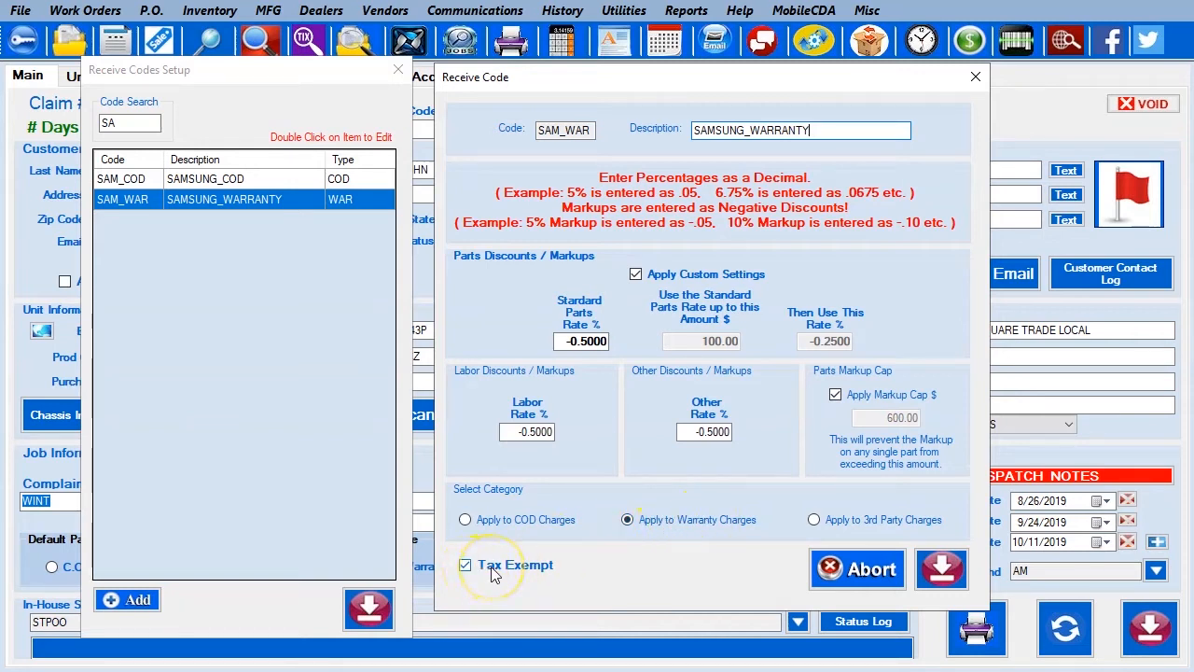
pyautogui.click(941, 571)
pyautogui.click(368, 607)
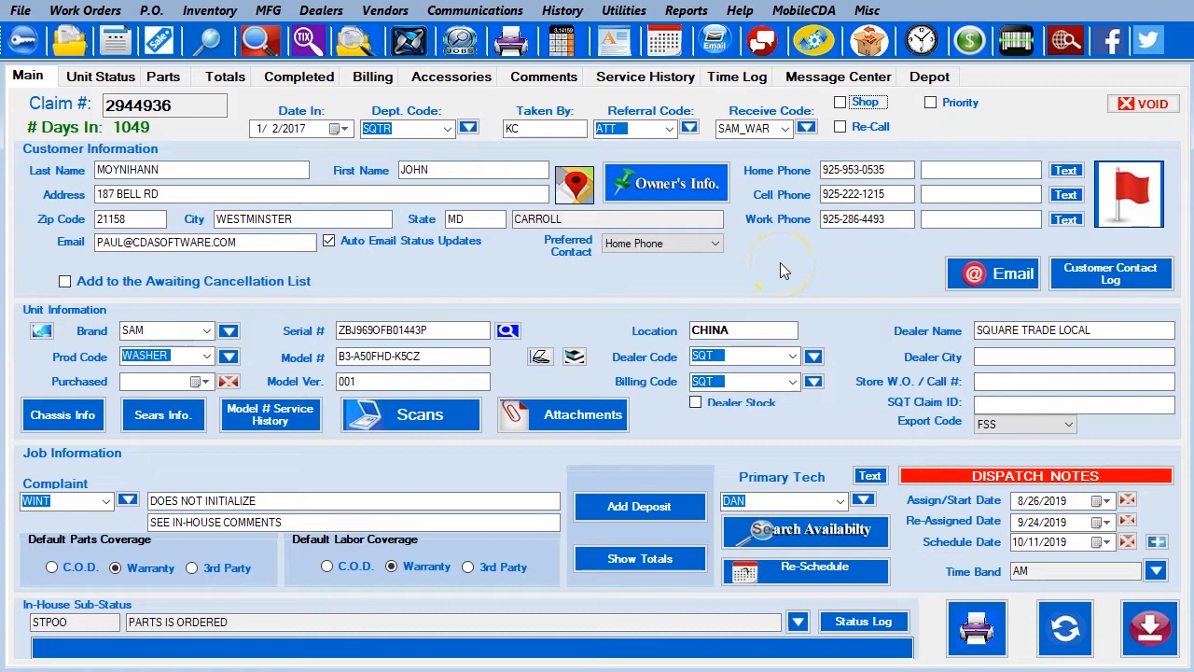
# - Add part 100 to the work order with quantity 1, no inventory assignment and a unit price of 100, and save it
pyautogui.click(163, 78)
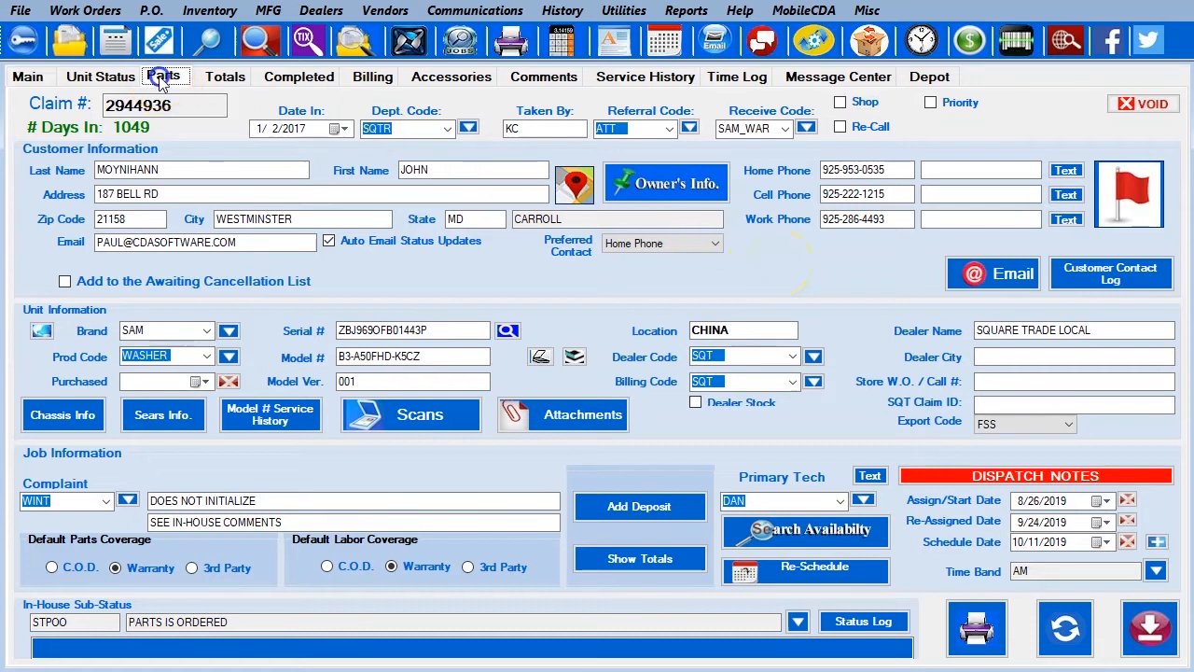
pyautogui.click(86, 316)
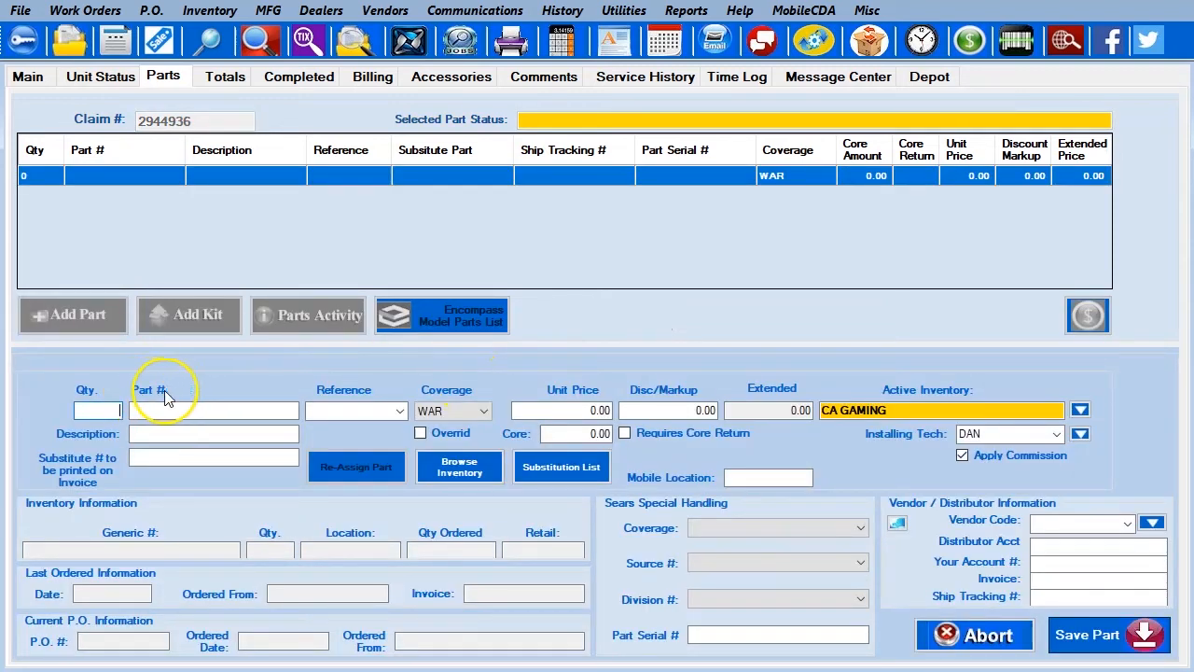
pyautogui.click(187, 410)
pyautogui.click(233, 410)
pyautogui.press('Tab')
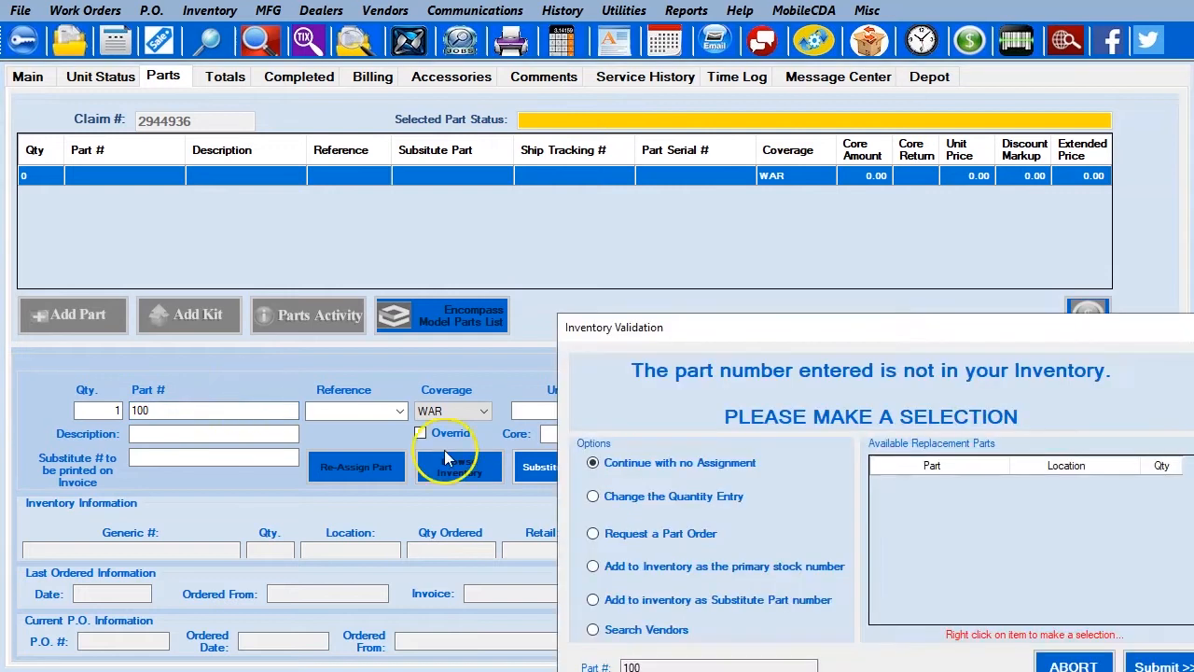
pyautogui.click(1135, 651)
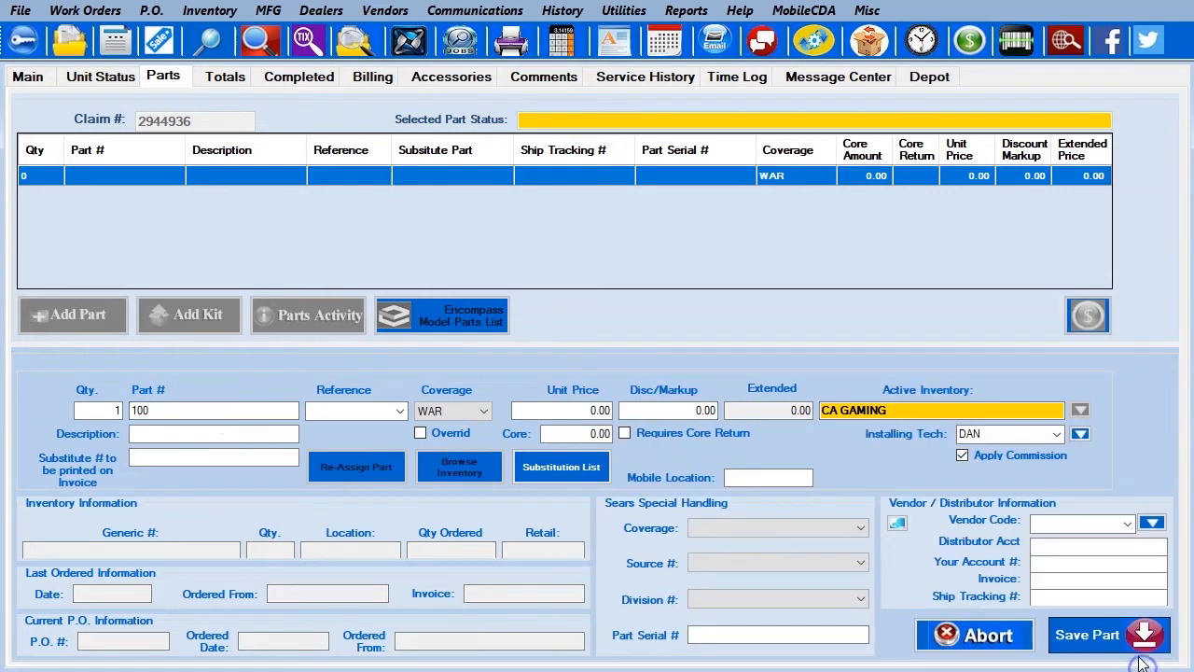
pyautogui.click(573, 412)
pyautogui.write('100')
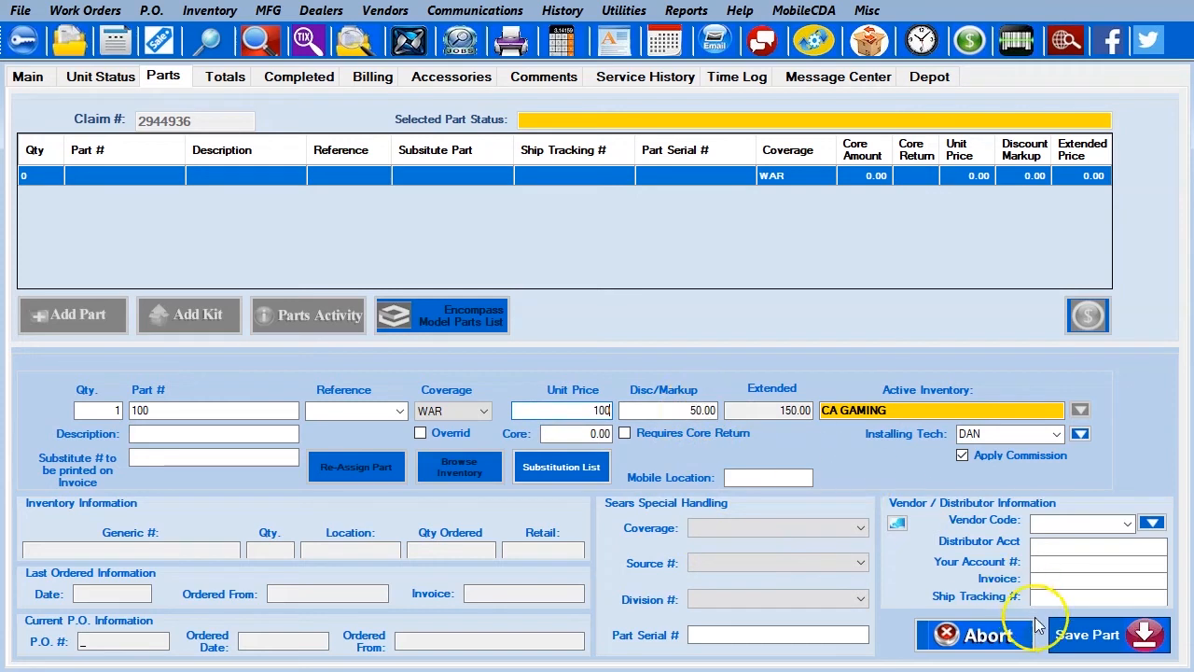
pyautogui.click(1102, 642)
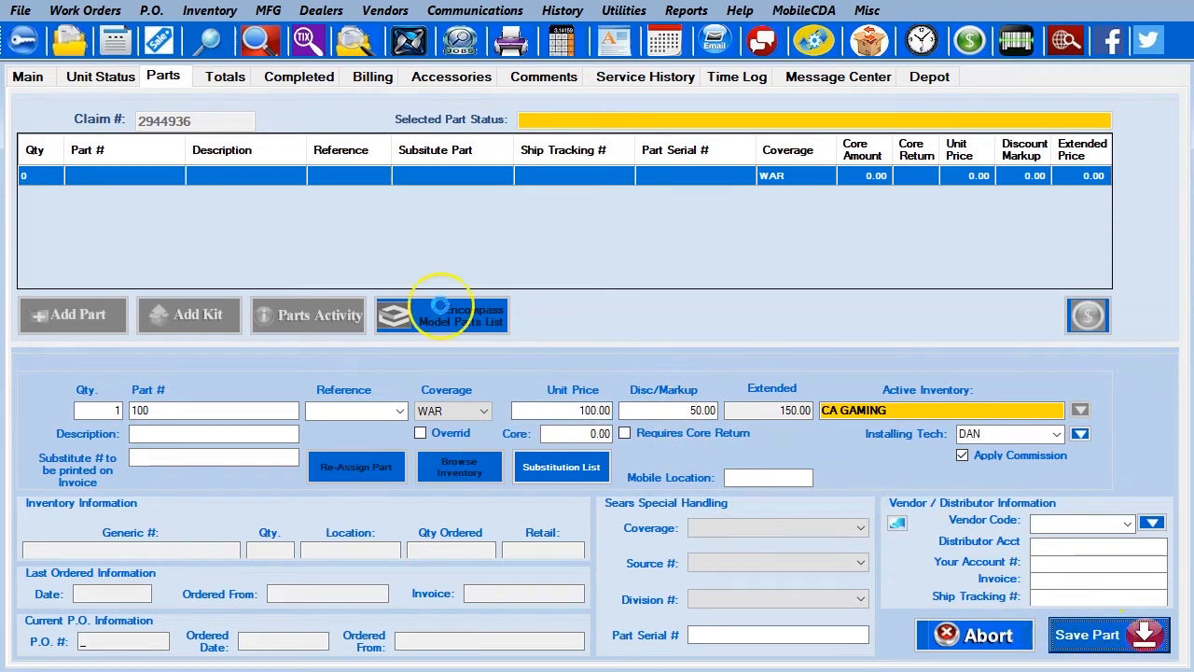
# - Add part 600 to the work order with quantity 1, no inventory assignment and a unit price of 600, and save it
pyautogui.click(86, 313)
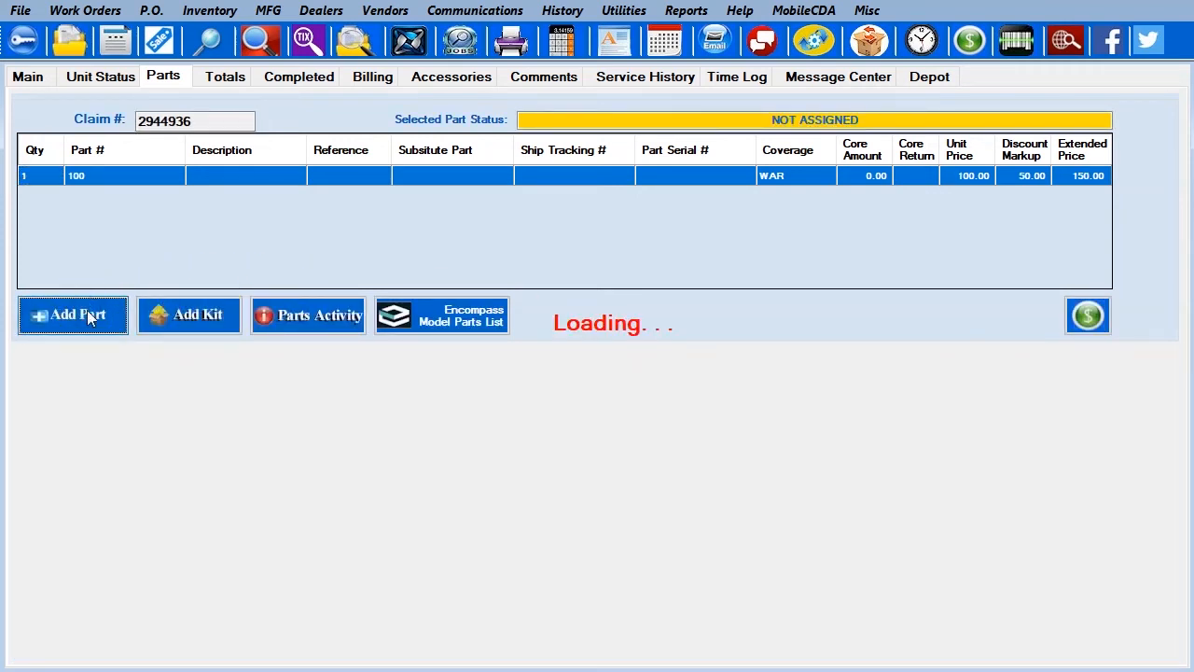
pyautogui.click(174, 412)
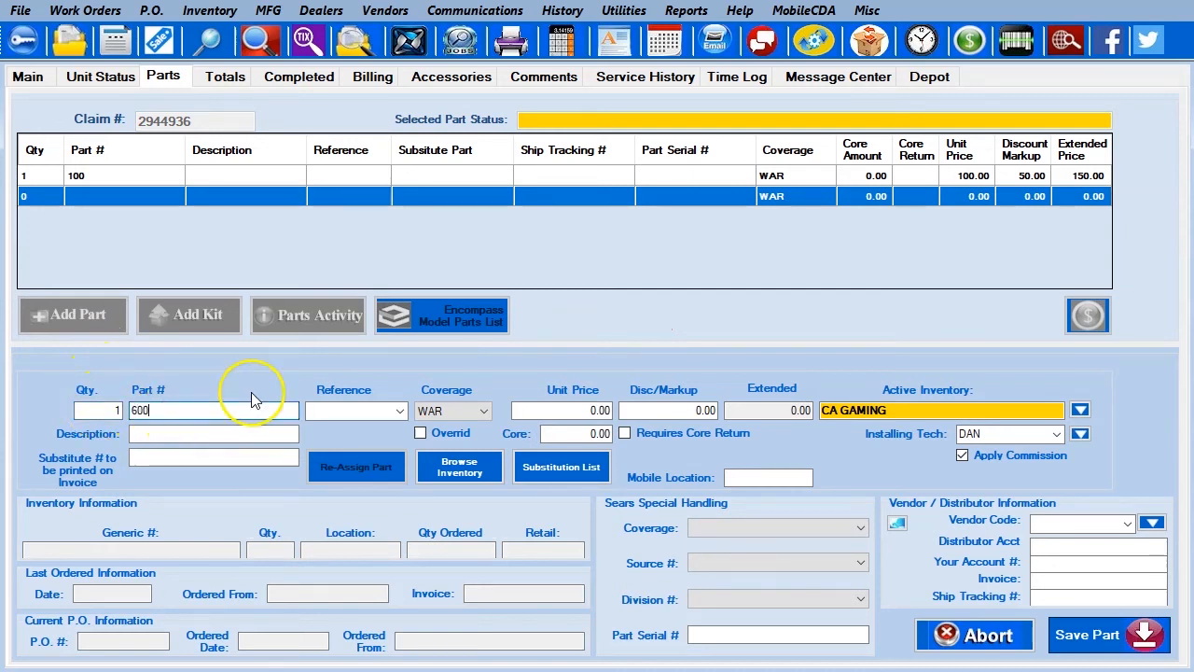
pyautogui.click(546, 412)
pyautogui.click(1124, 660)
pyautogui.click(1127, 661)
pyautogui.click(570, 411)
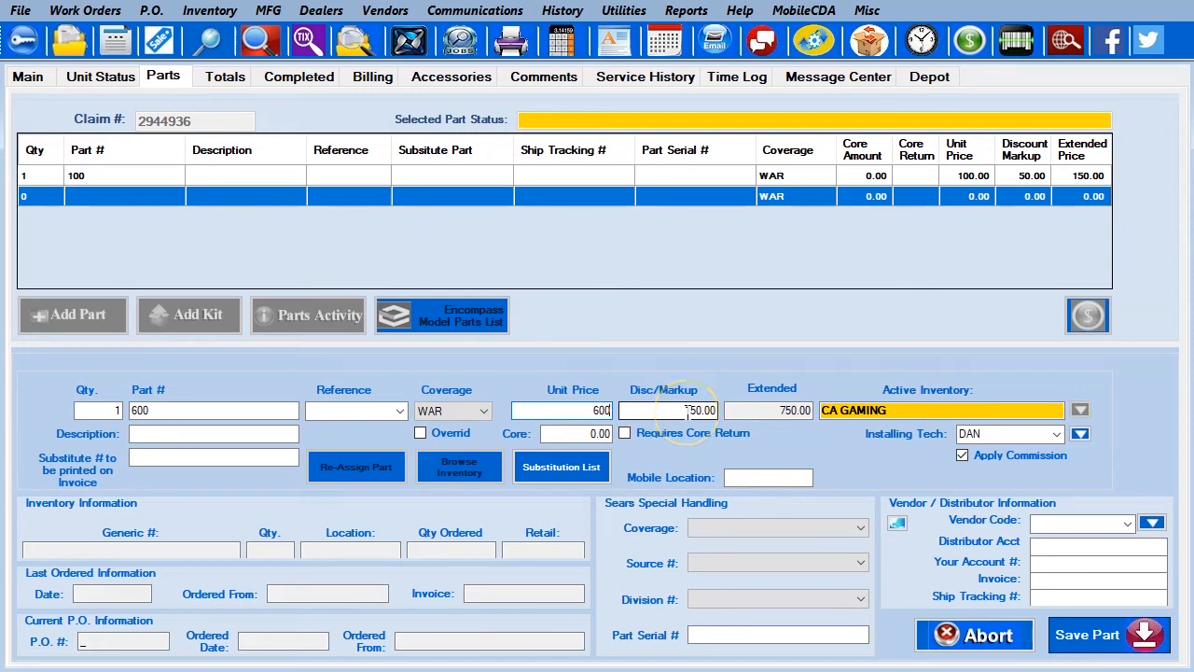
pyautogui.click(706, 411)
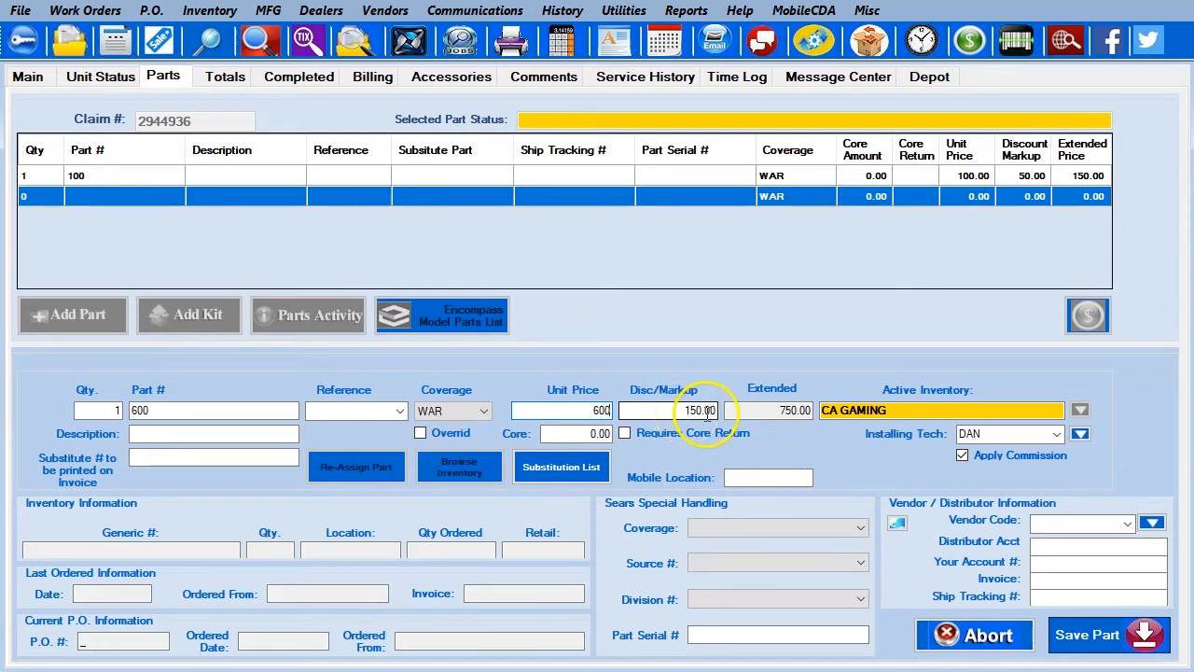
pyautogui.click(1104, 635)
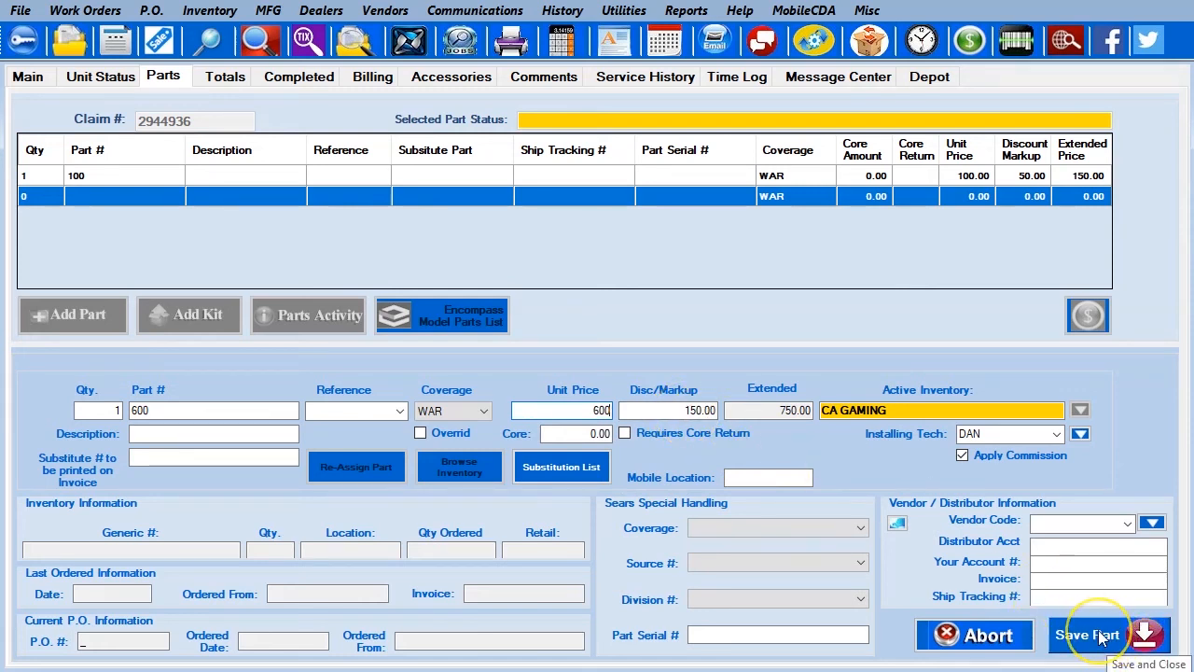
# - Add part 10000 to the work order with quantity 1, no inventory assignment and a unit price of 10000, and save it
pyautogui.click(67, 318)
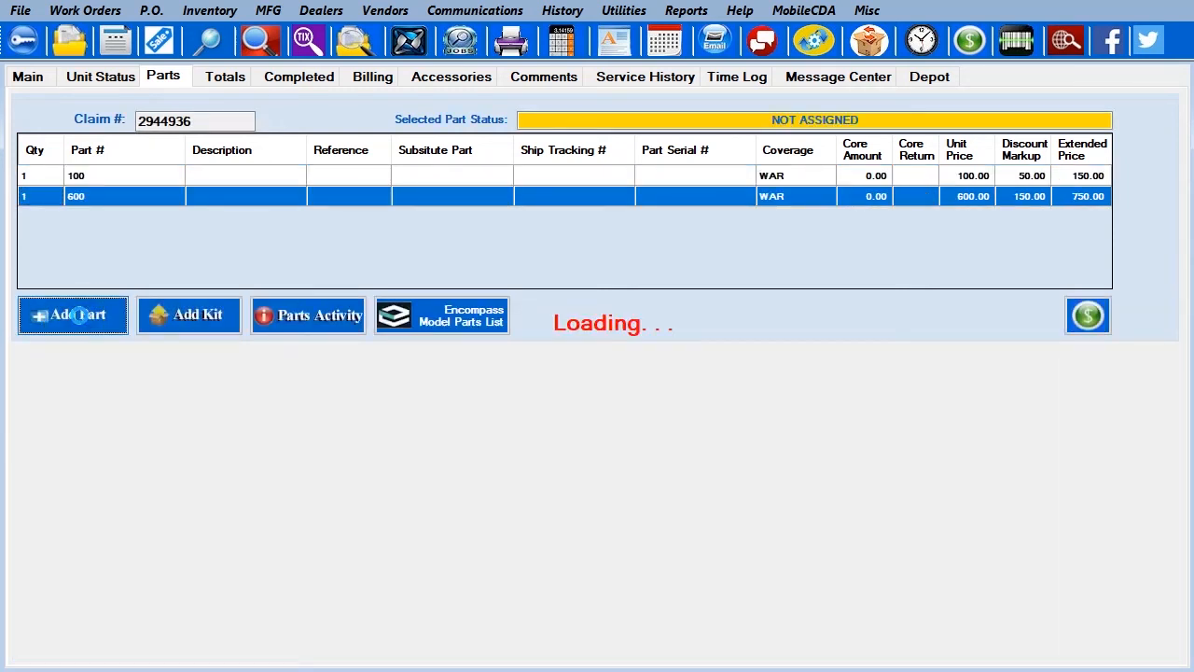
pyautogui.click(116, 412)
pyautogui.write('1')
pyautogui.click(197, 409)
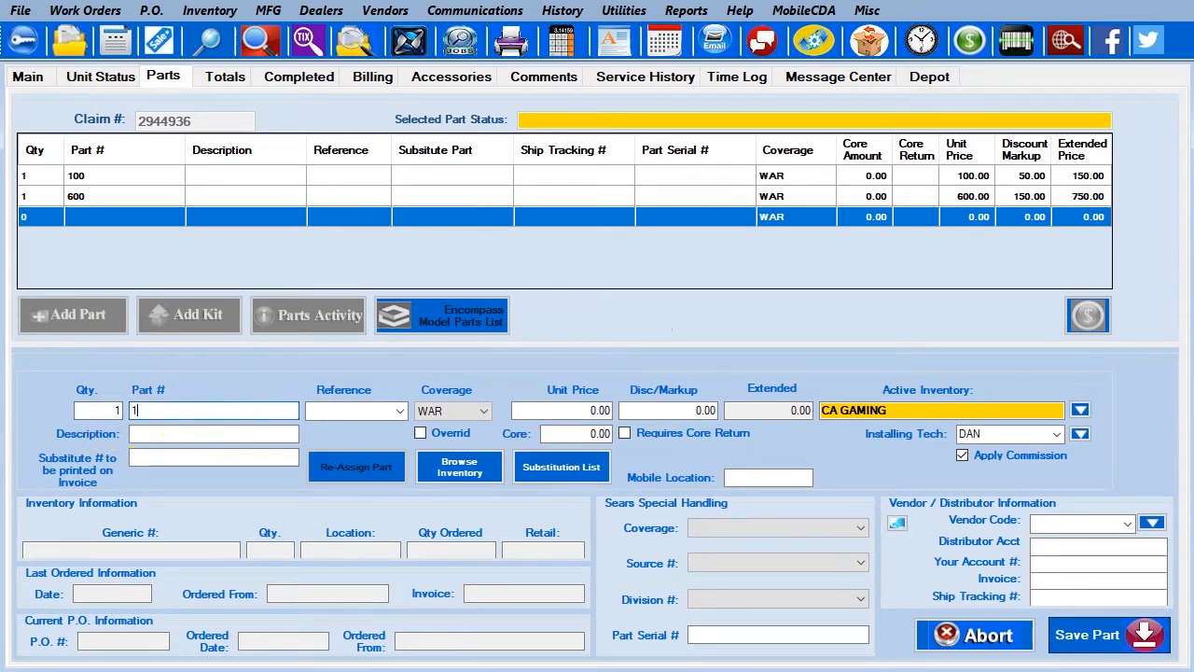
pyautogui.click(534, 414)
pyautogui.click(1157, 664)
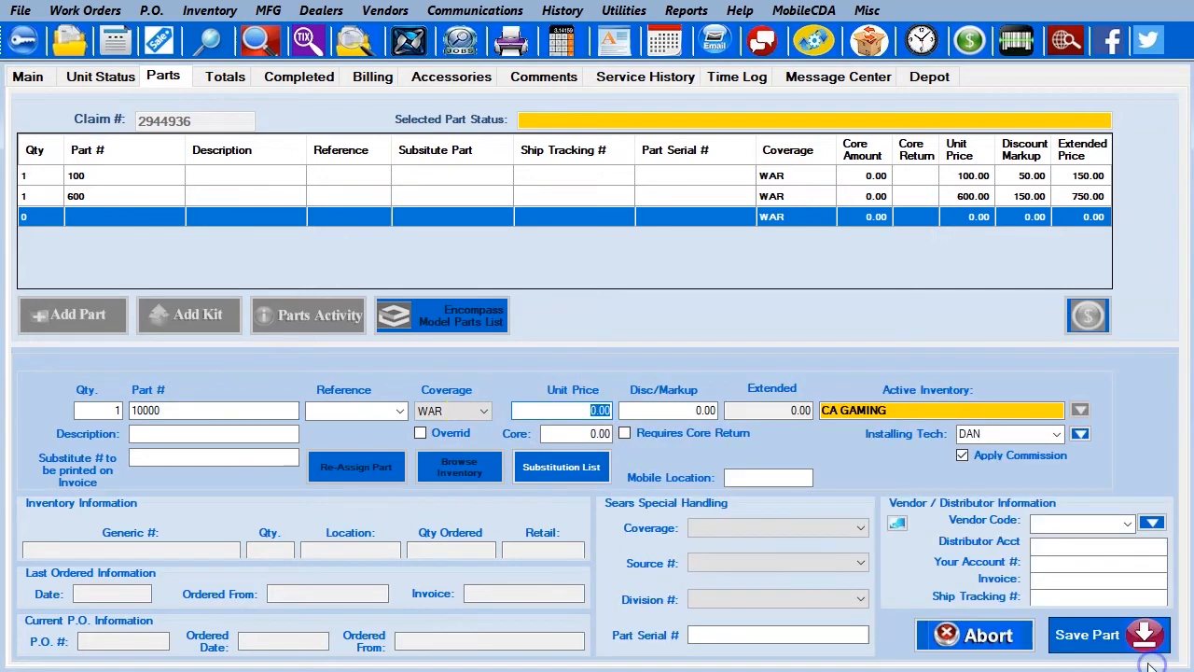
pyautogui.click(558, 408)
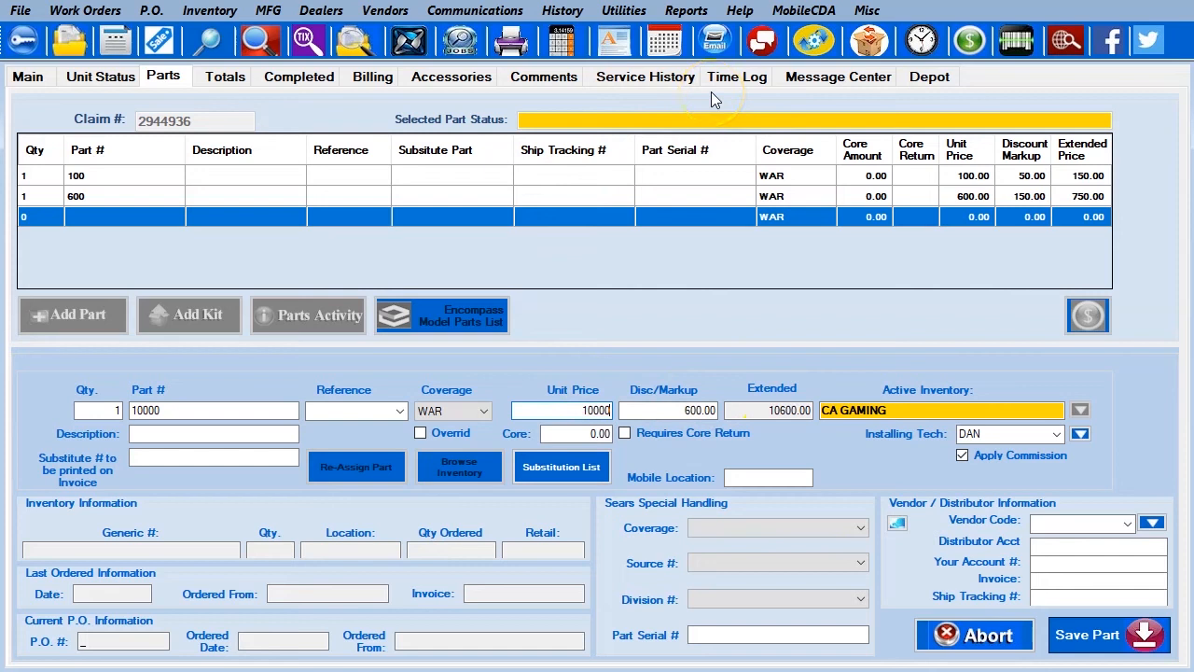
pyautogui.click(686, 411)
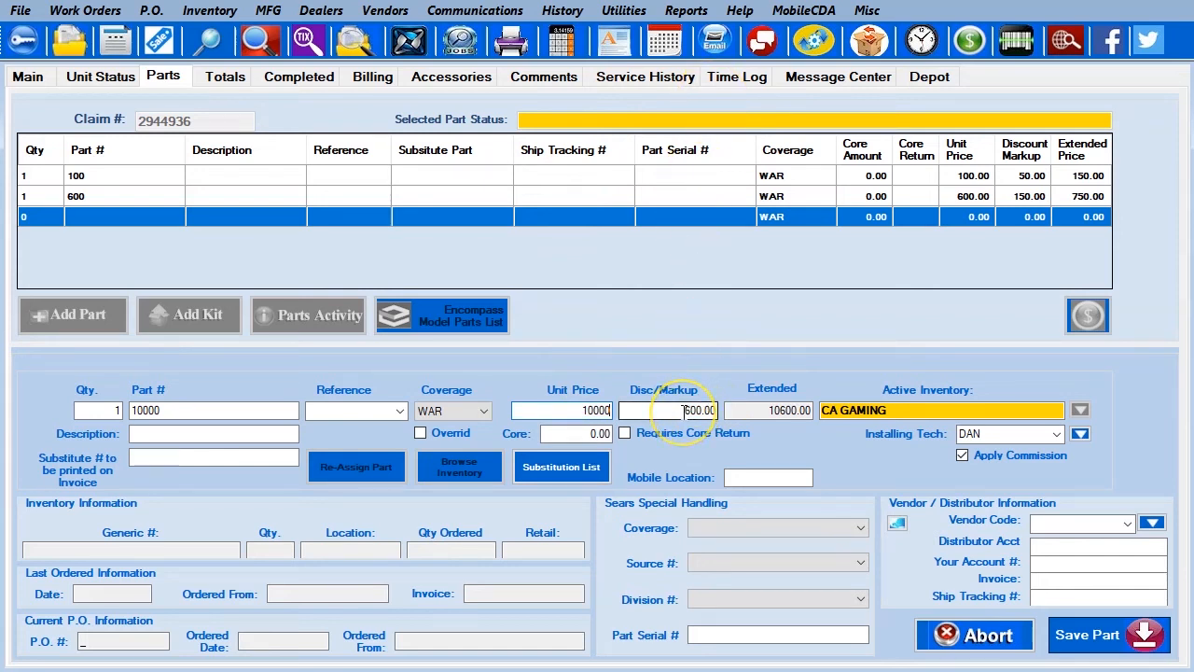
pyautogui.click(695, 410)
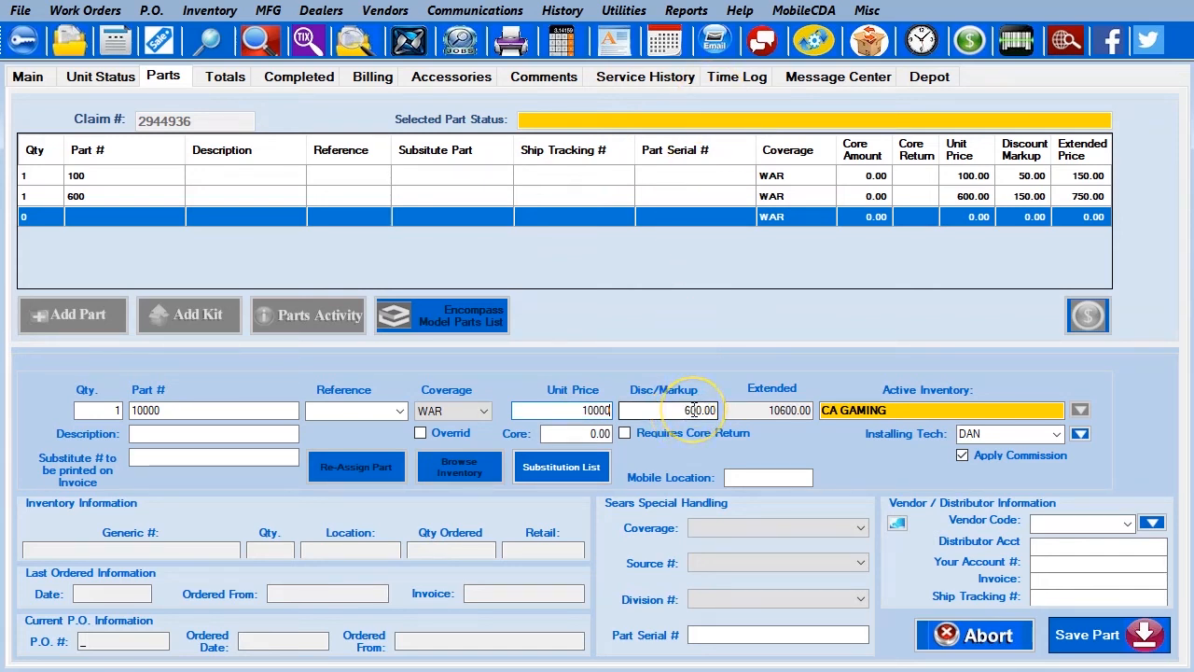
pyautogui.click(721, 422)
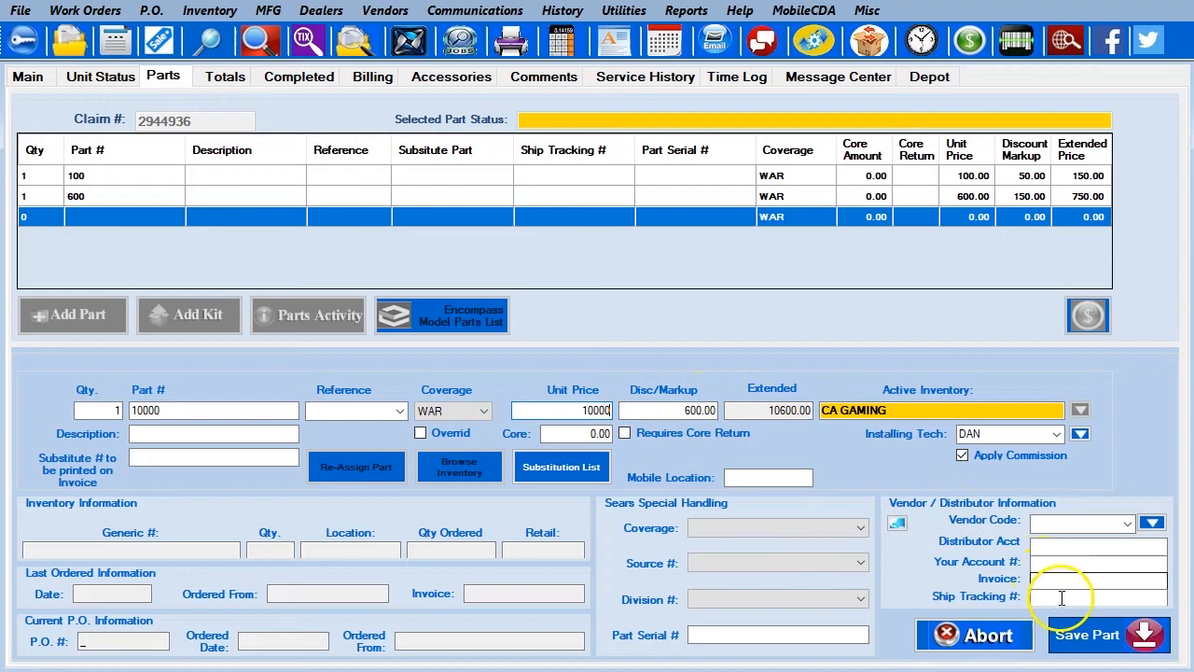
pyautogui.click(1086, 640)
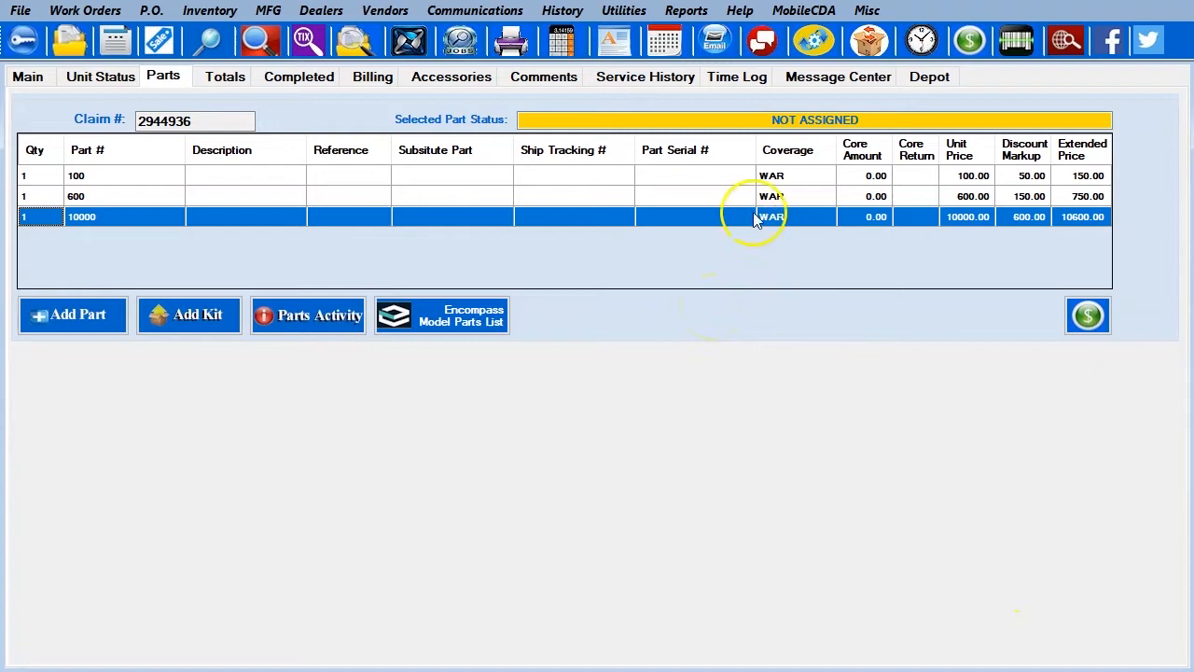
# - Look up the SAM_WAR receive code again, review its parts, labor and other rates, and save and close it
pyautogui.click(646, 15)
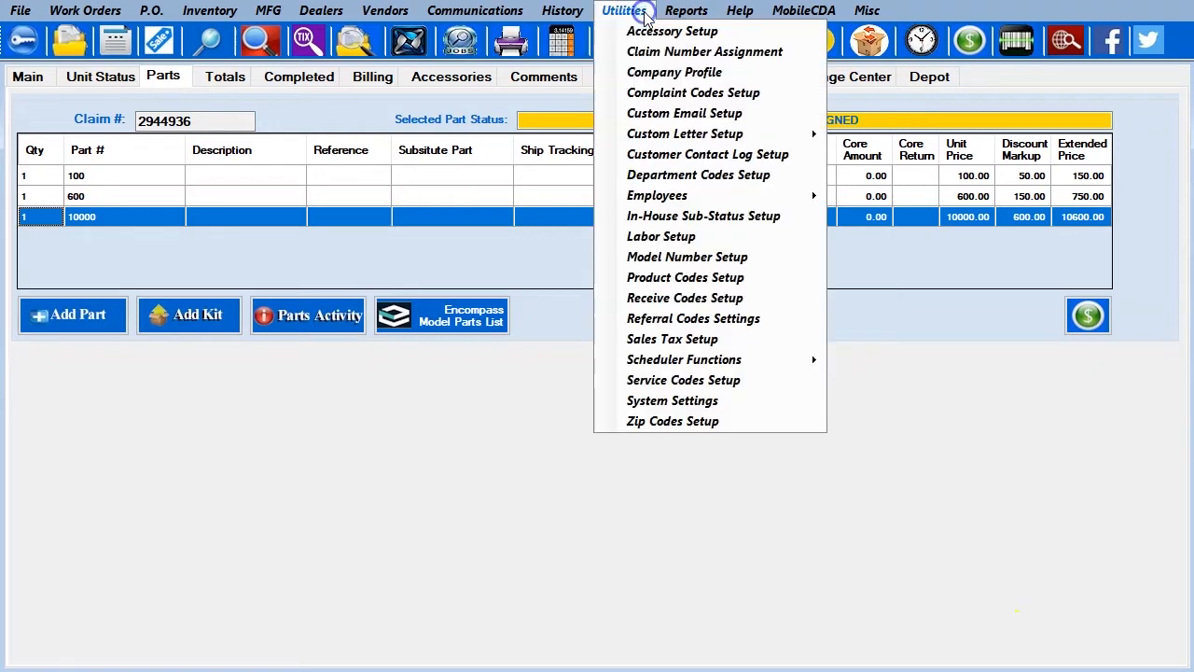
pyautogui.click(657, 297)
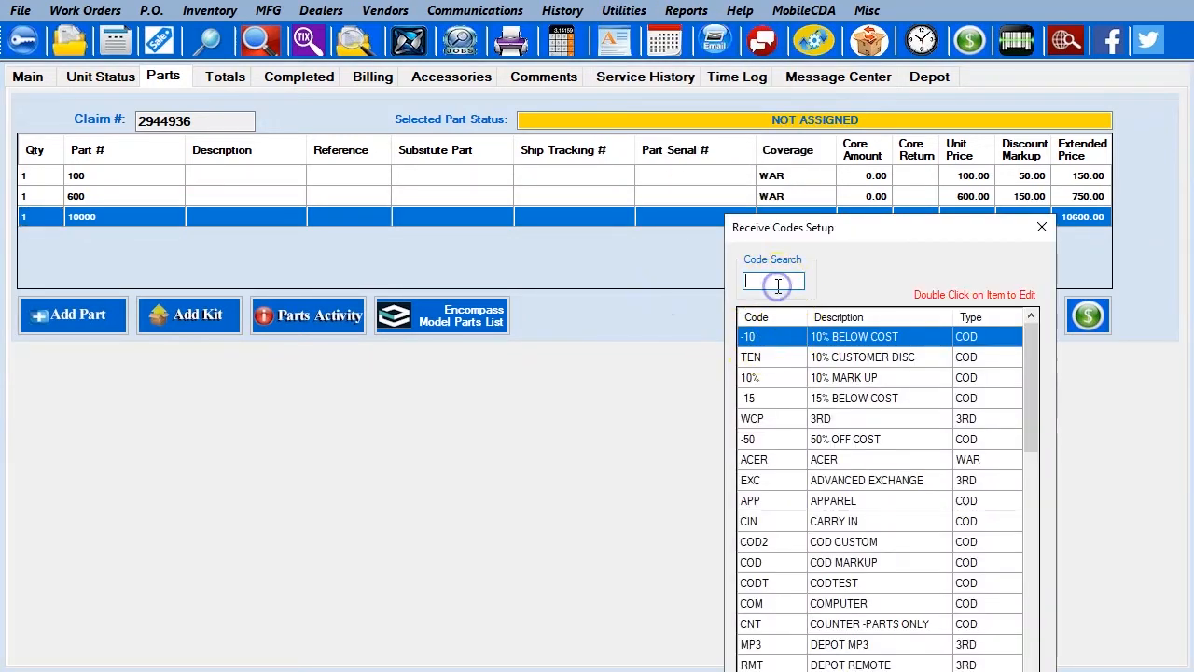
pyautogui.write('SA')
pyautogui.doubleClick(812, 357)
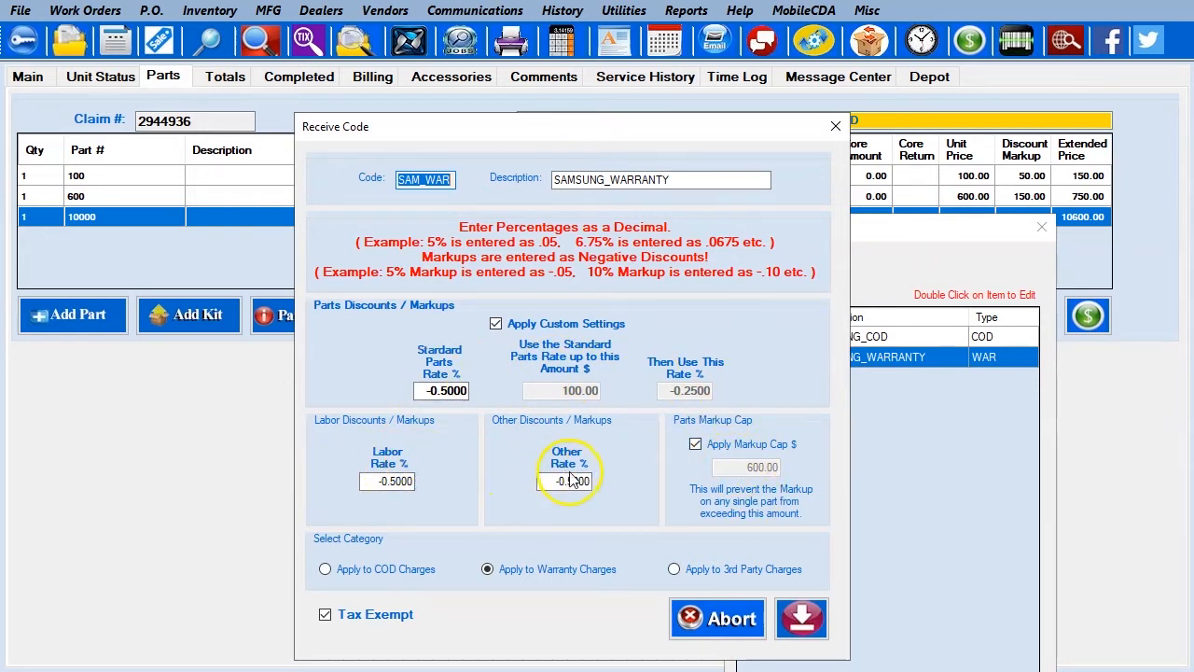
pyautogui.click(805, 622)
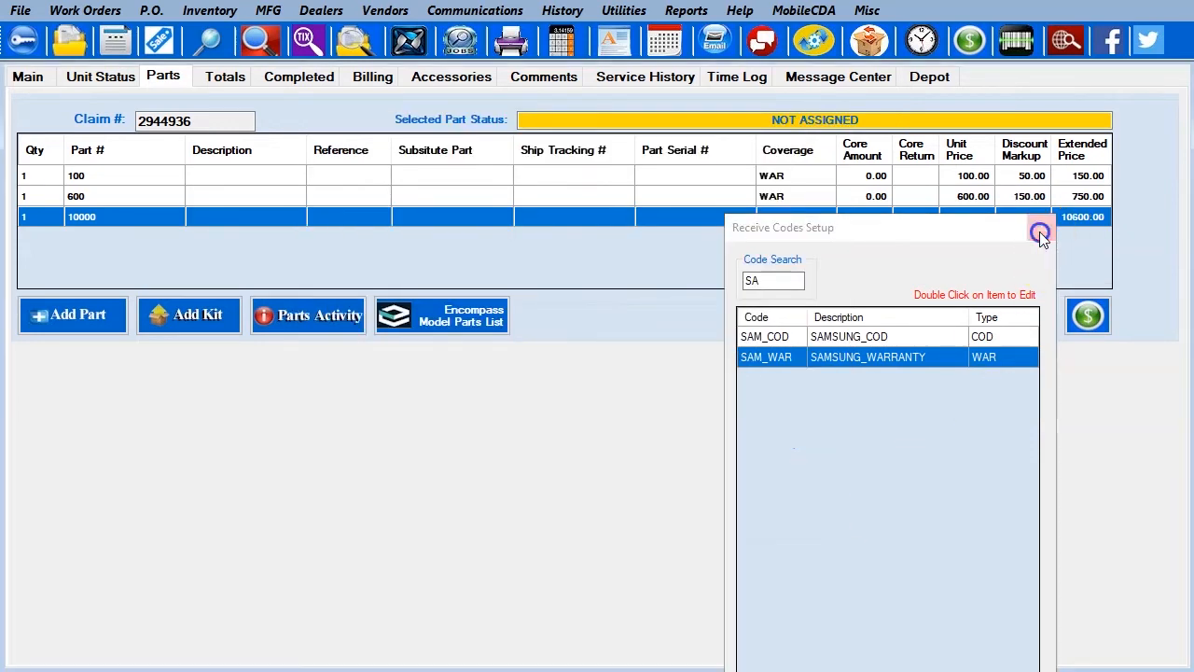
pyautogui.click(1042, 227)
# - Check the work order's brand and product code, and open the Samsung Electronics (SAM) record in the manufacturers list
pyautogui.click(28, 78)
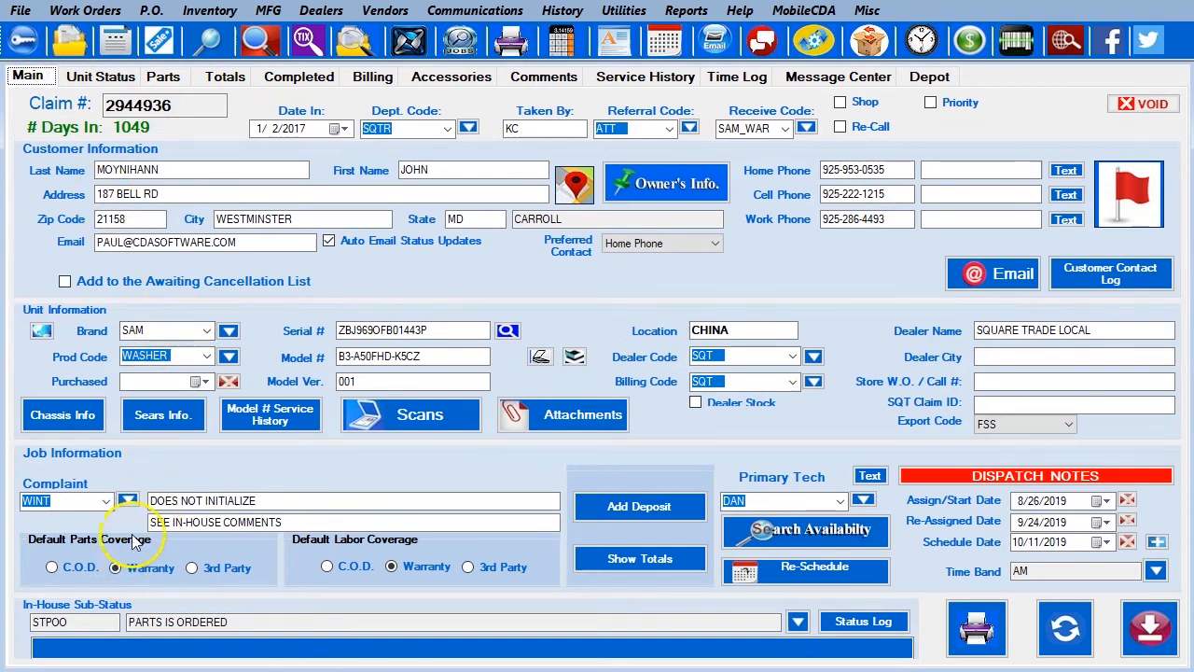
pyautogui.click(150, 356)
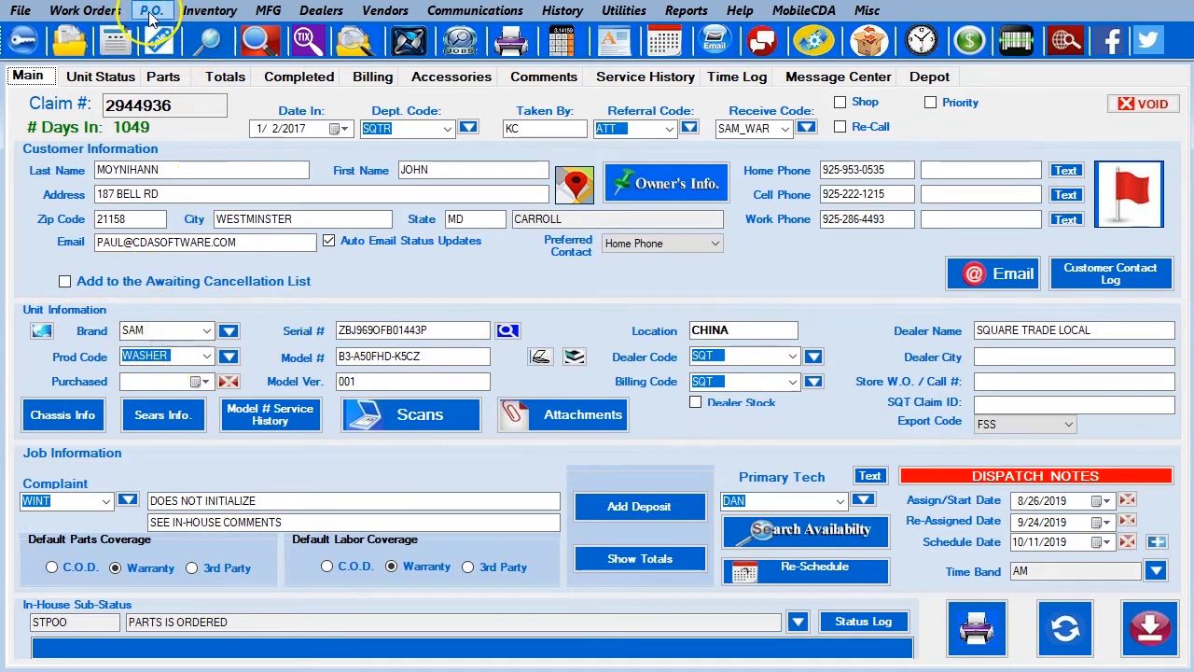
pyautogui.click(269, 11)
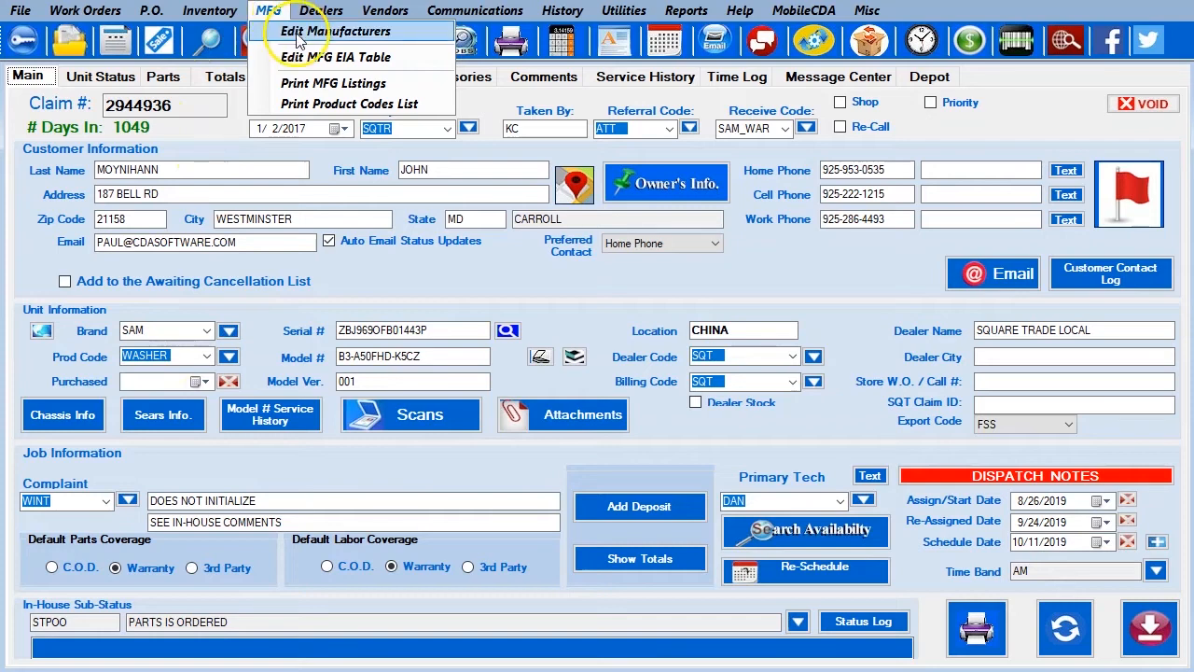
pyautogui.click(284, 31)
pyautogui.moveTo(605, 322); pyautogui.dragTo(448, 91)
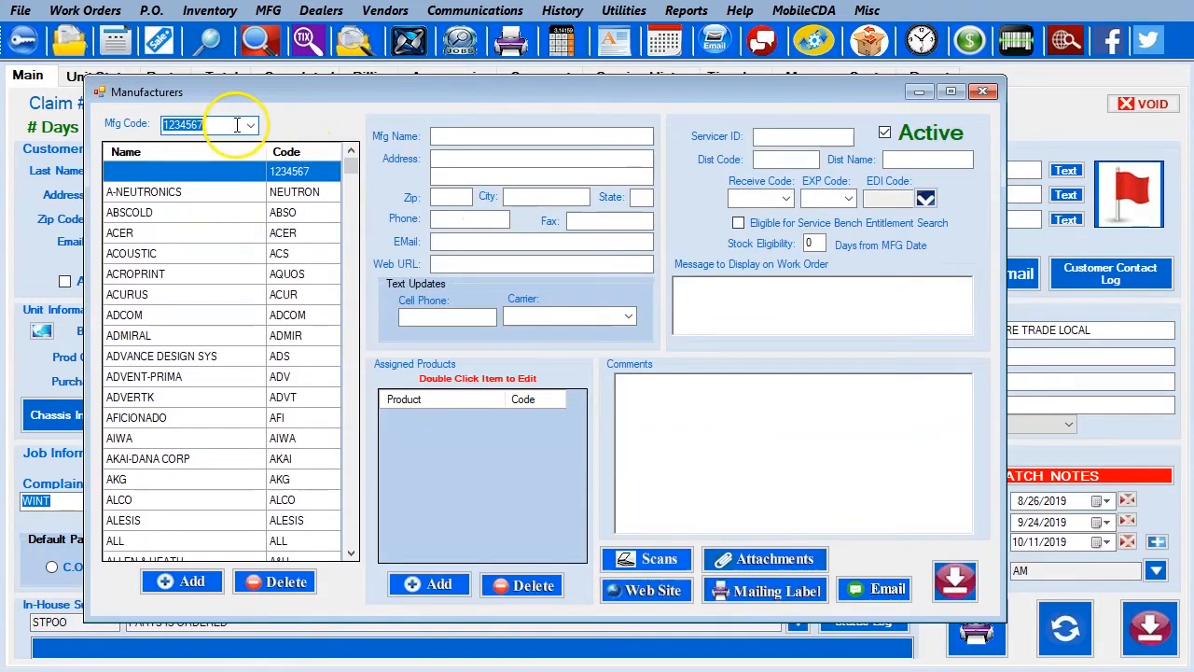
pyautogui.write('SABRE')
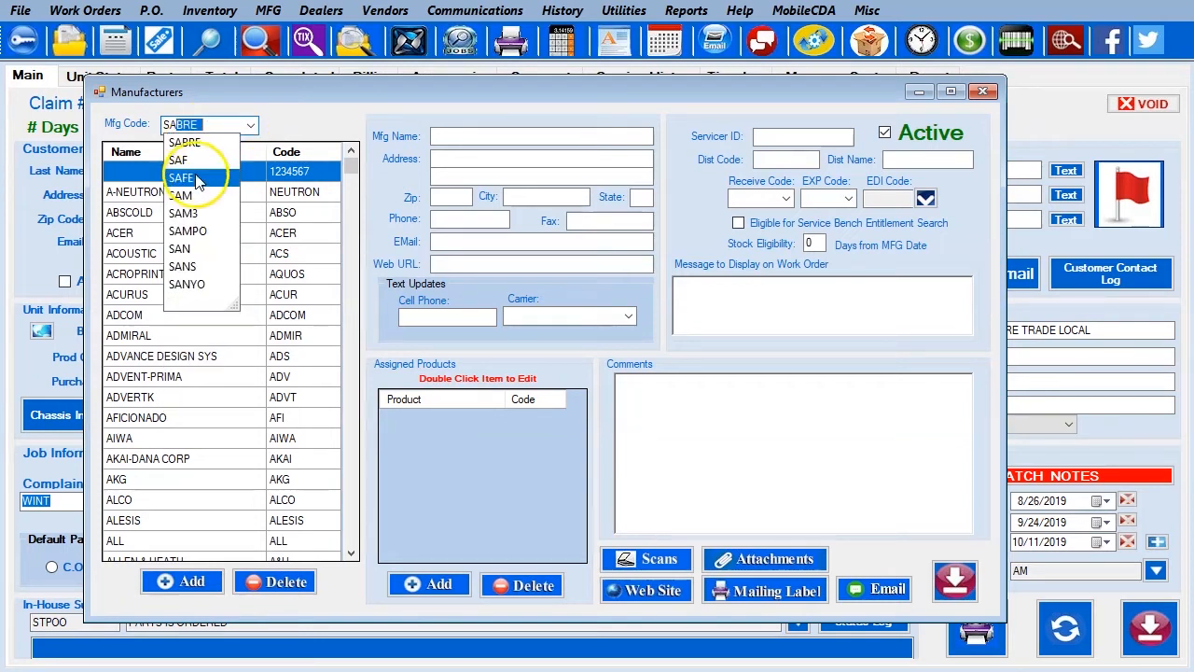
pyautogui.click(182, 195)
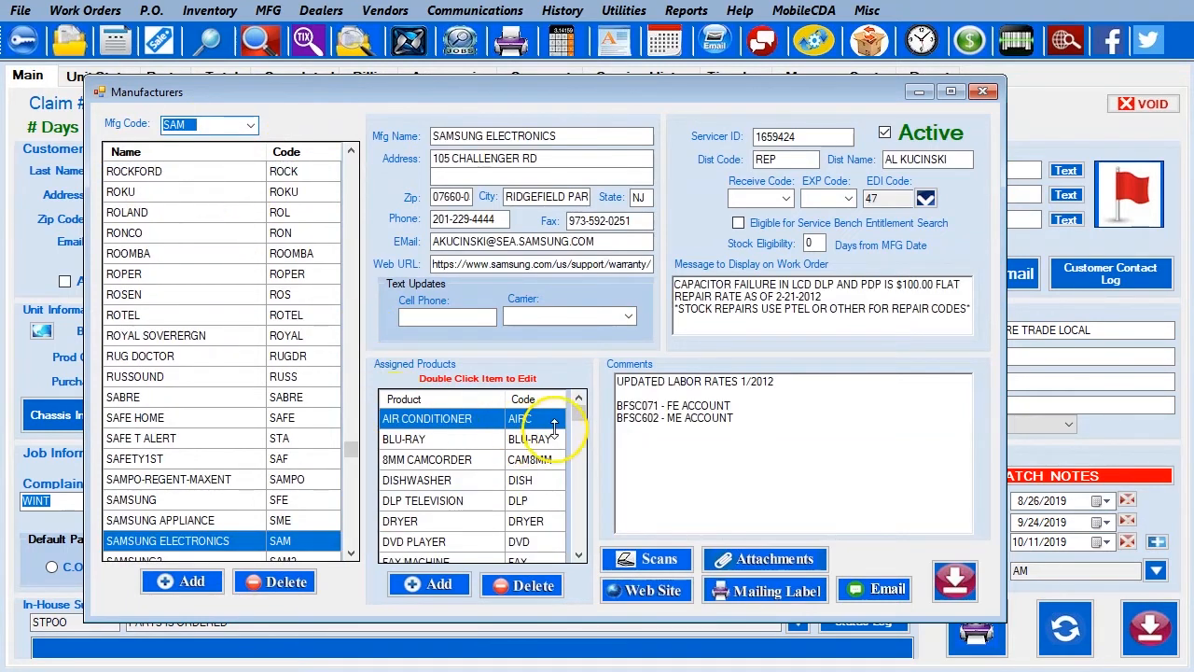
# - Examine the labor assignments of Samsung's assigned WASHER product, and save and close the product and manufacturer windows
pyautogui.moveTo(578, 421); pyautogui.dragTo(569, 557)
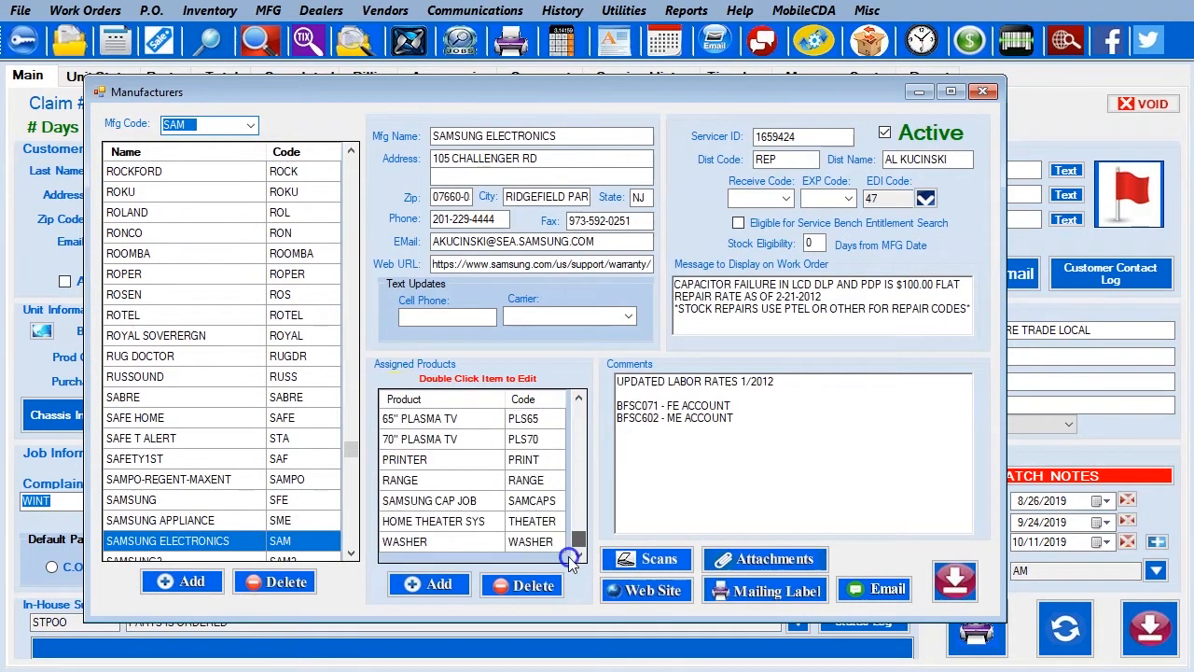
pyautogui.click(406, 543)
pyautogui.doubleClick(405, 543)
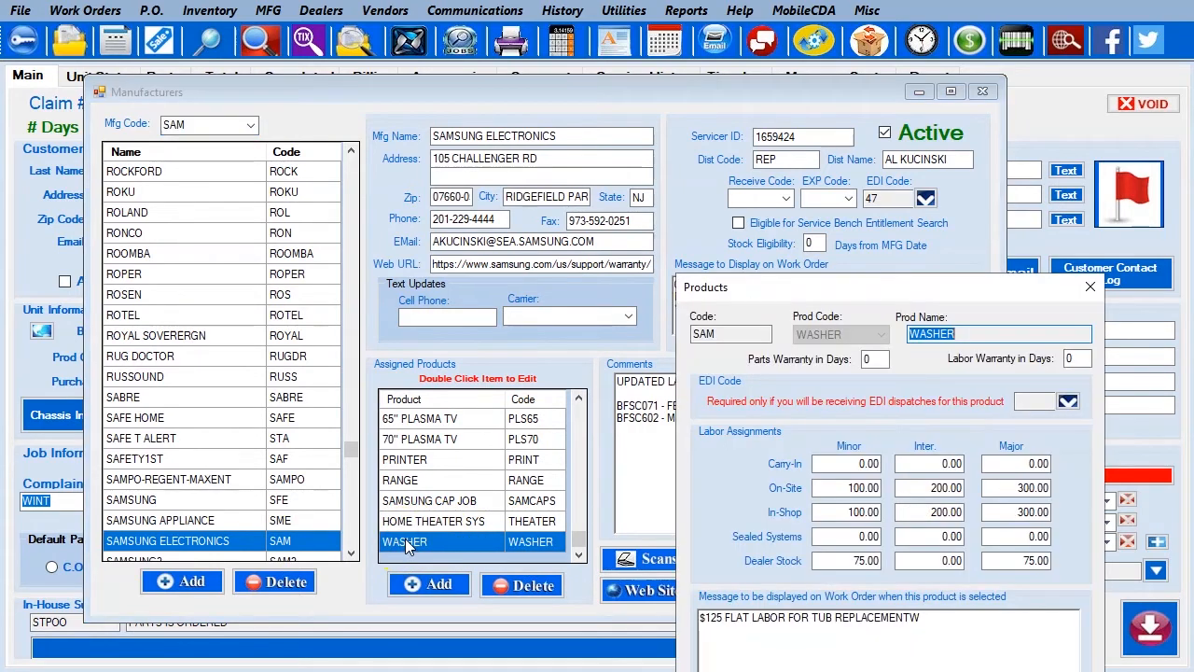
pyautogui.moveTo(865, 295); pyautogui.dragTo(504, 131)
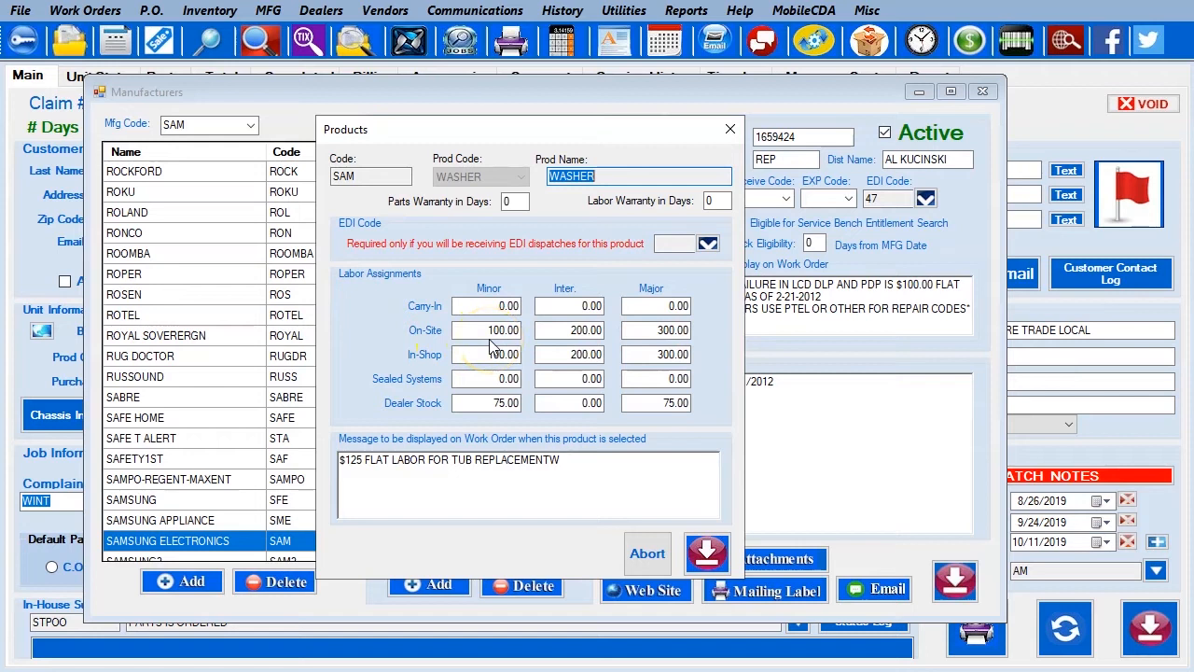
pyautogui.click(706, 552)
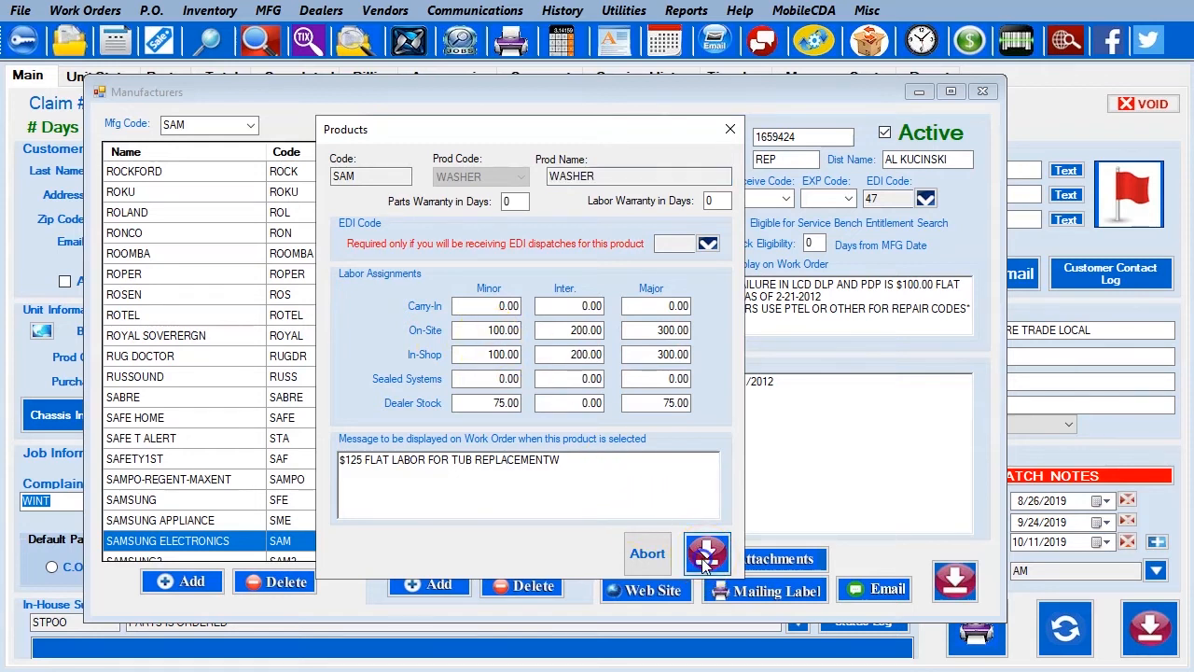
pyautogui.click(983, 90)
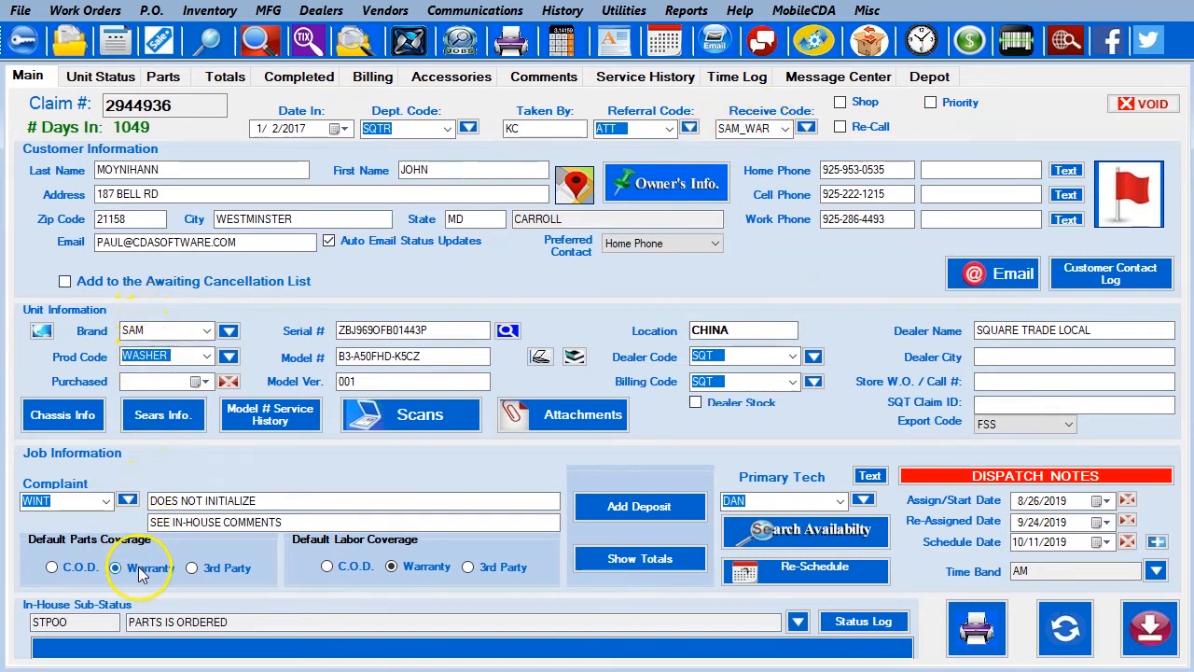
# - Set the work order's repair category to On Site Major (13) and add the fixed warranty rate to the labor charges
pyautogui.click(222, 78)
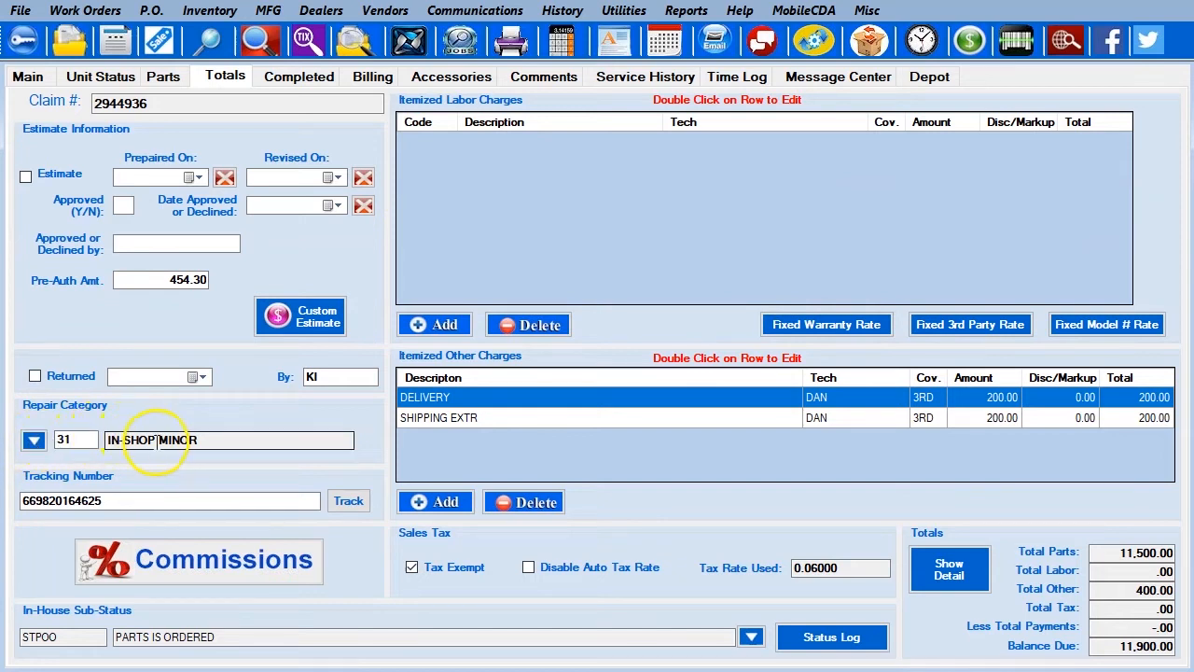
pyautogui.click(34, 442)
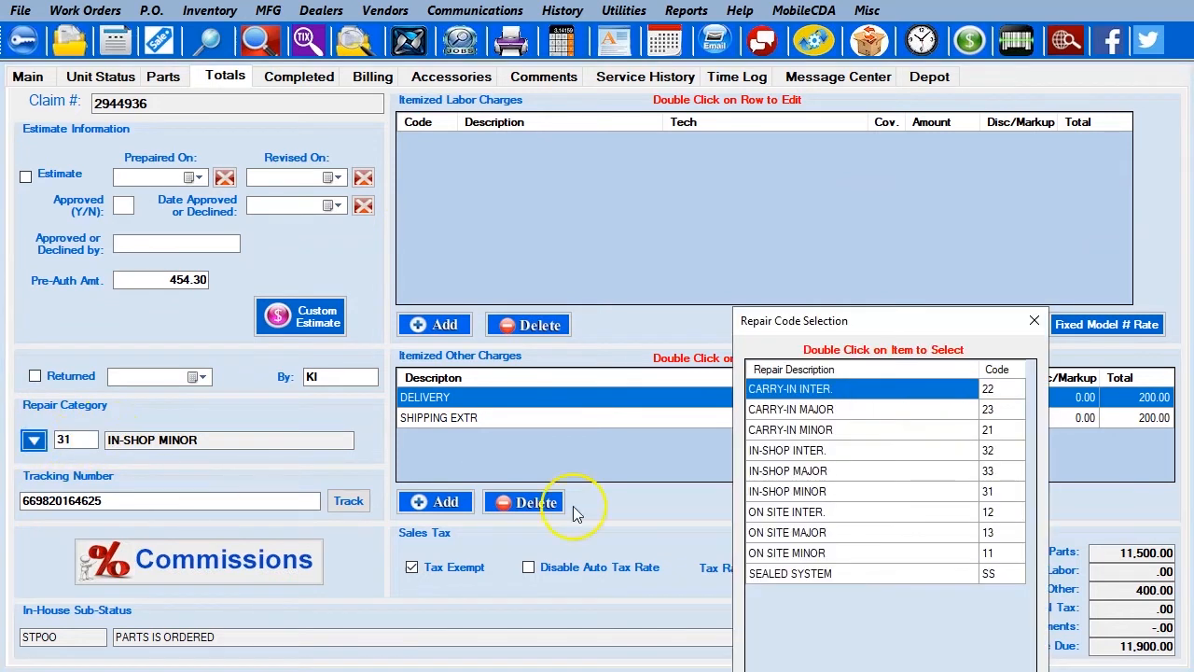
pyautogui.click(807, 534)
pyautogui.doubleClick(787, 533)
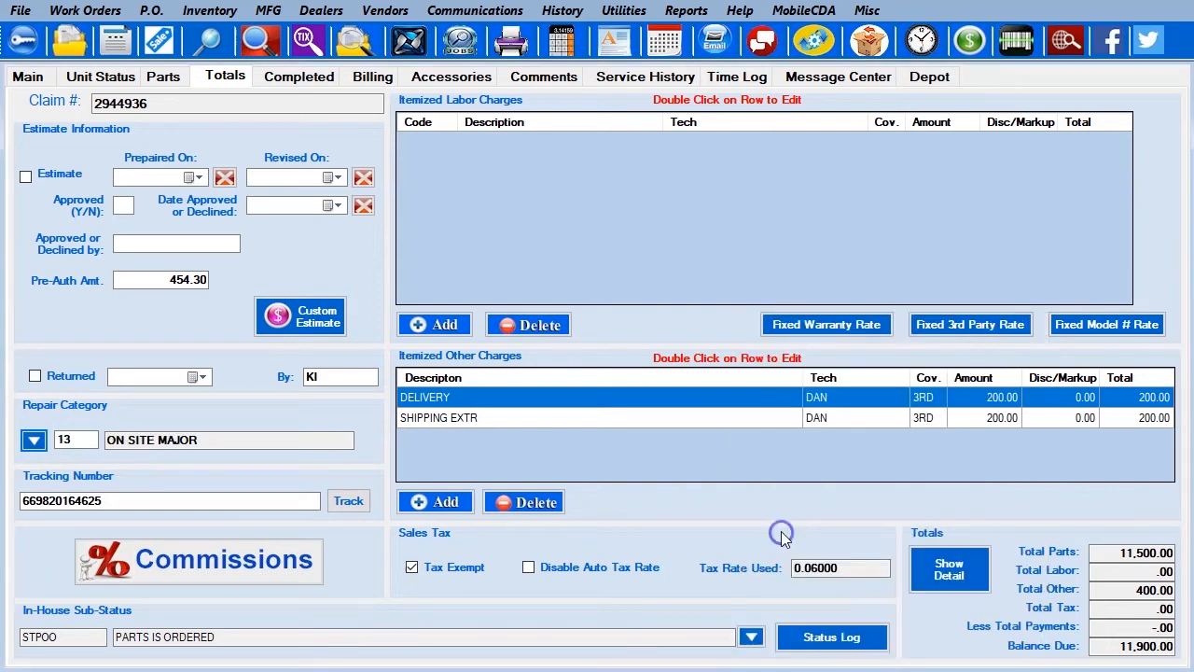
pyautogui.click(107, 446)
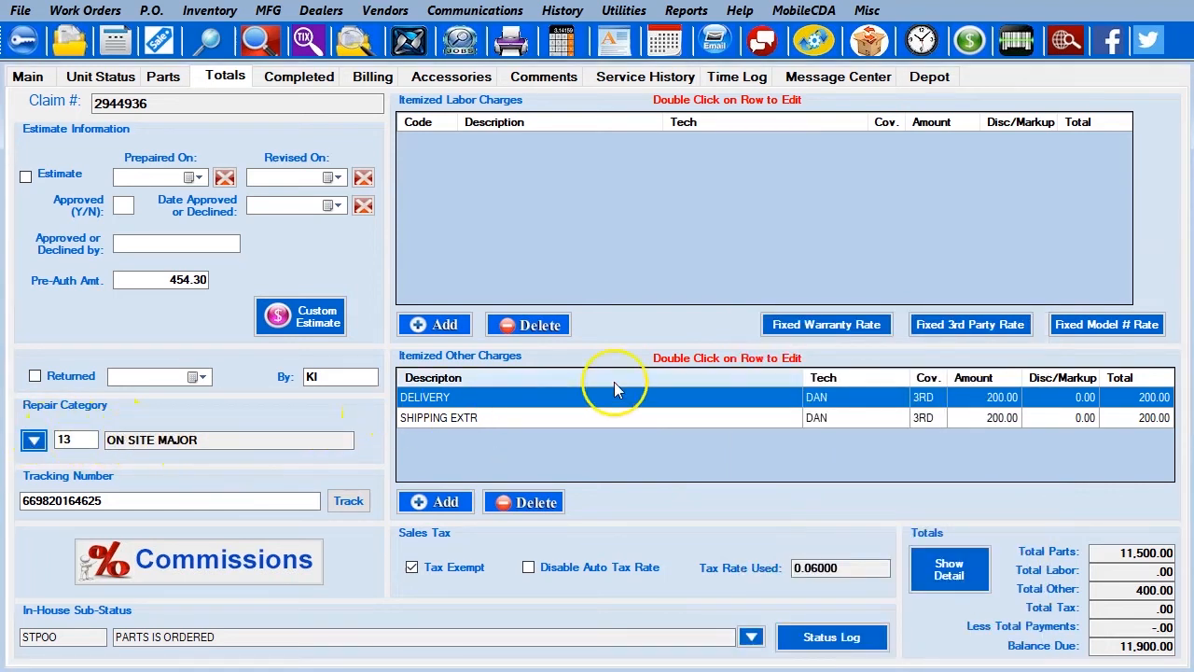
pyautogui.click(821, 326)
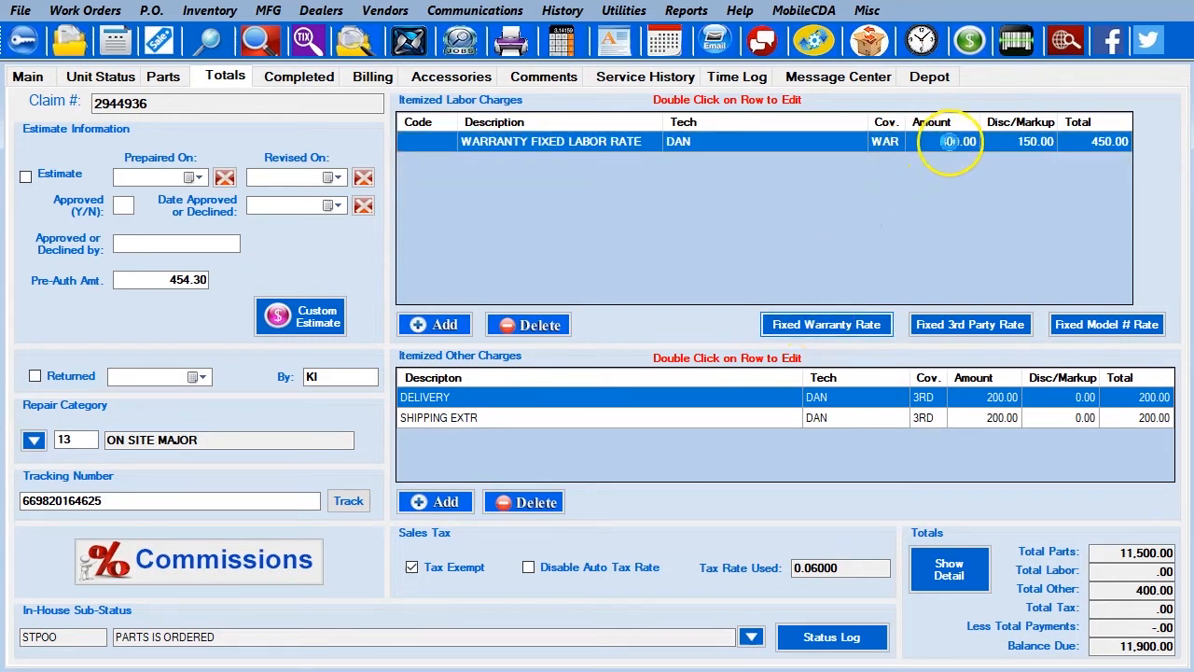
pyautogui.click(942, 142)
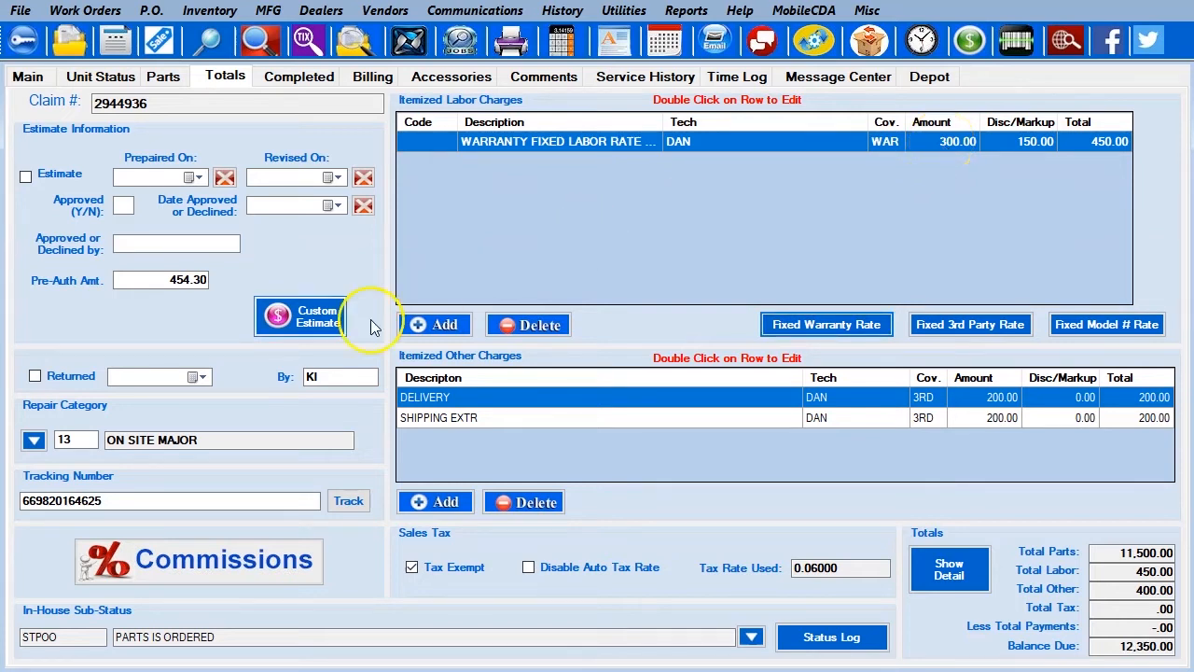
# - Clear the repair category and try to apply the fixed warranty rate without one
pyautogui.click(34, 440)
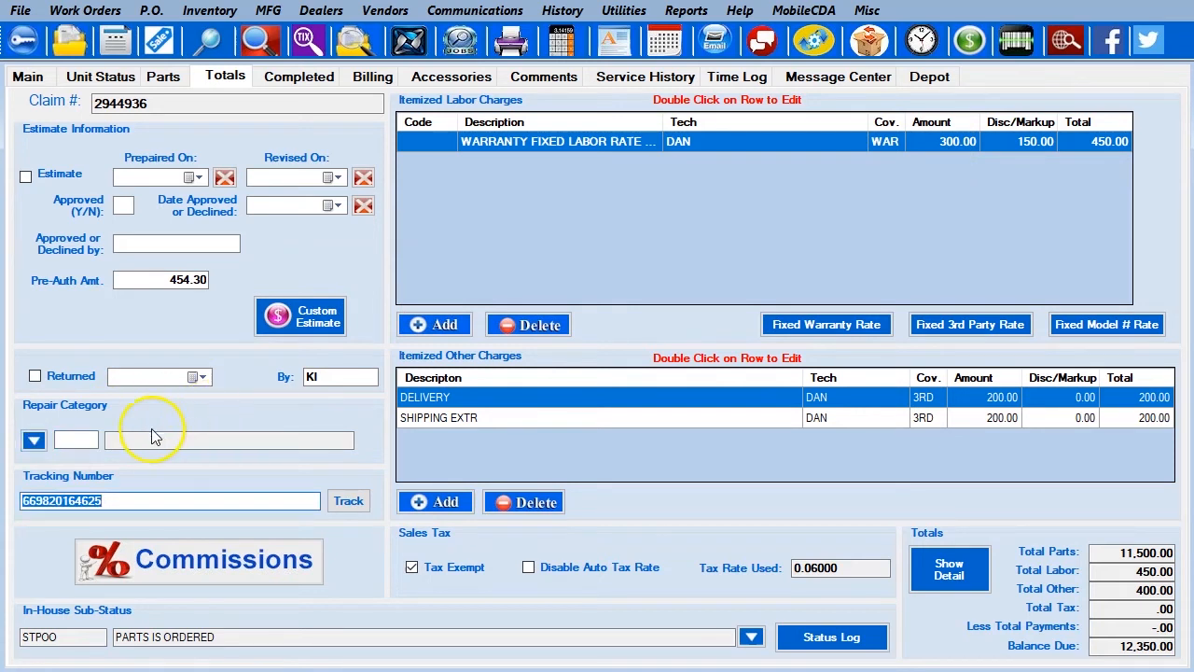
pyautogui.click(816, 323)
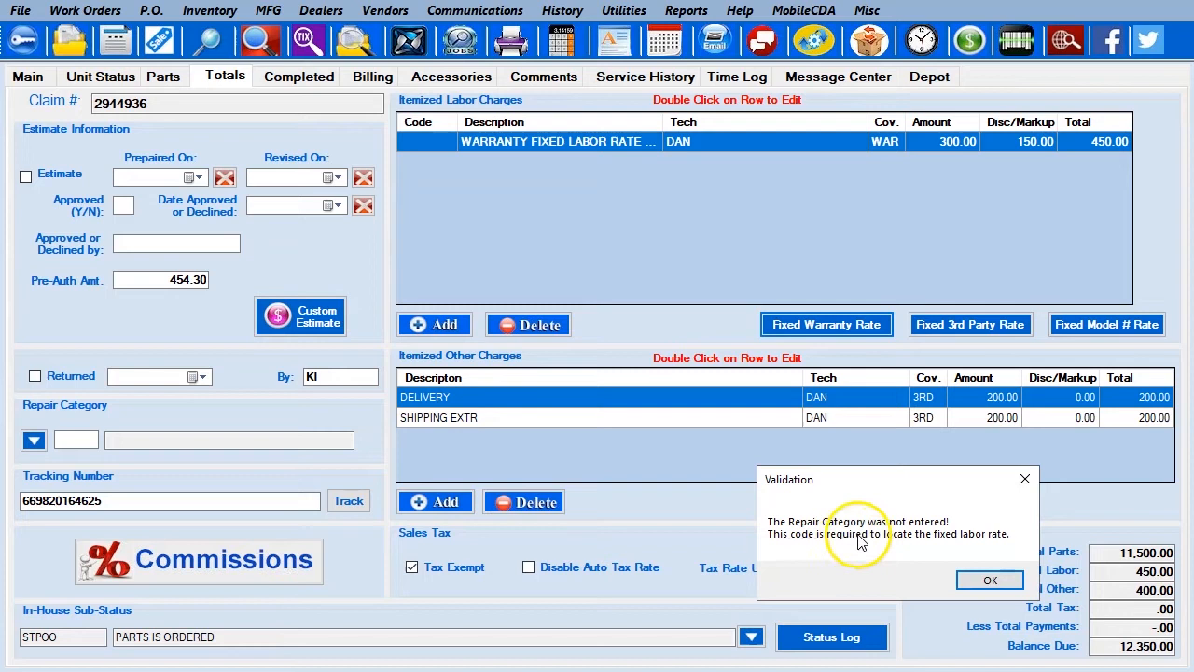
pyautogui.click(989, 580)
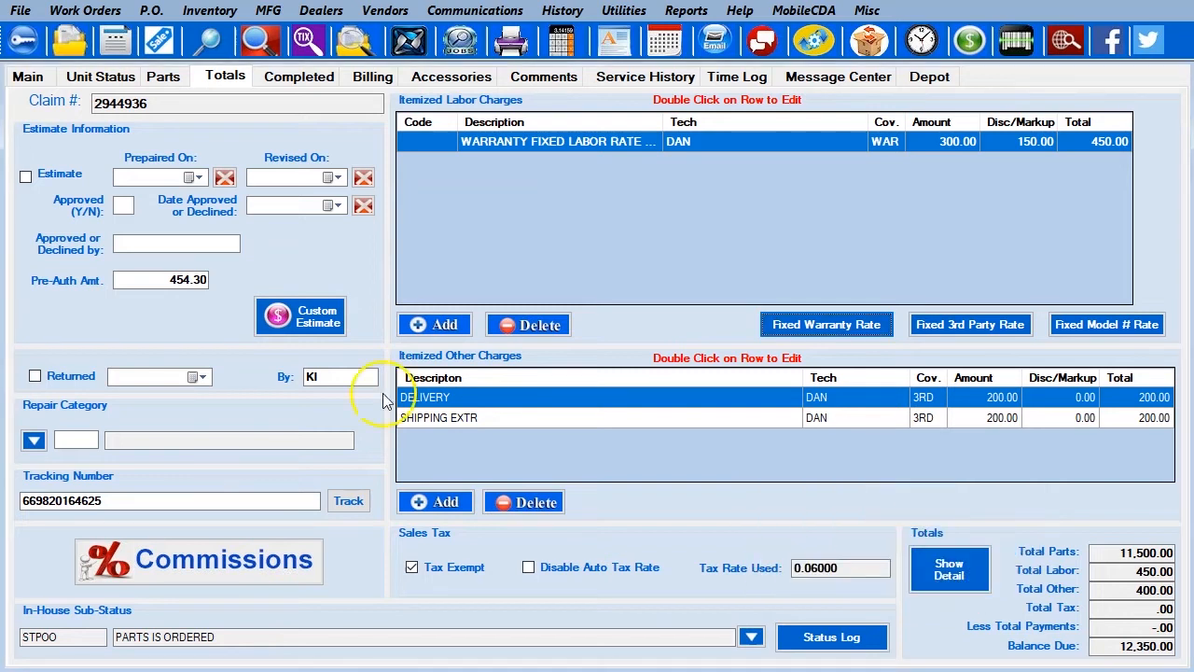
# - Set the repair category to On Site Inter. (12) and add its fixed warranty rate as another labor charge
pyautogui.click(35, 442)
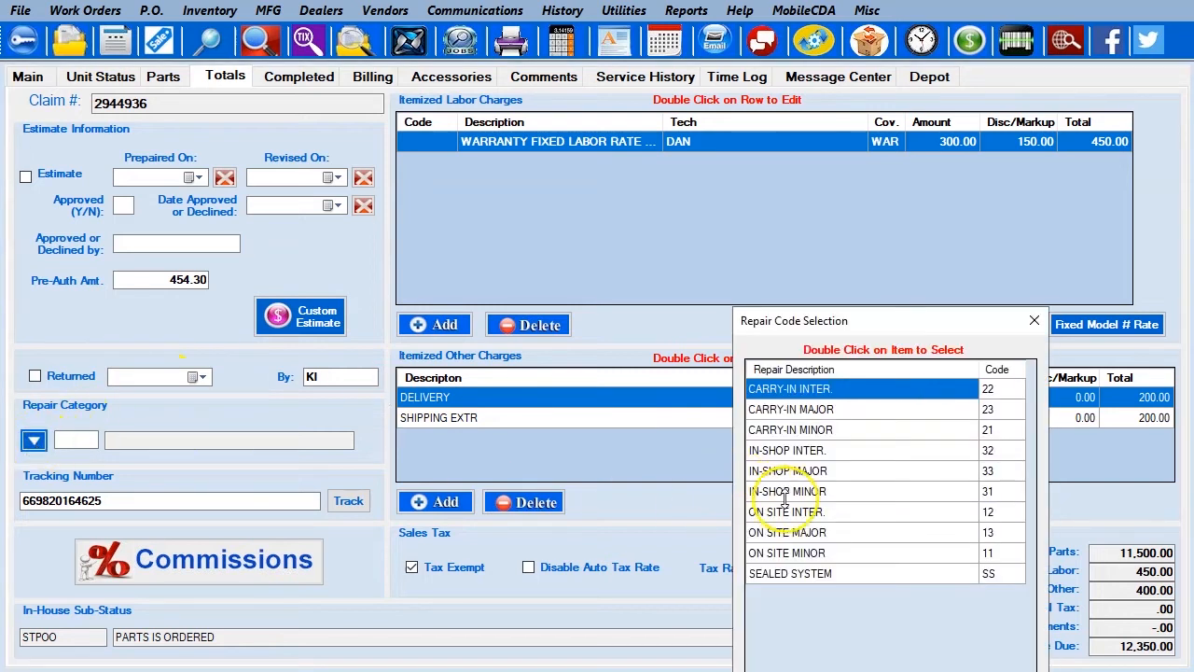
pyautogui.doubleClick(826, 512)
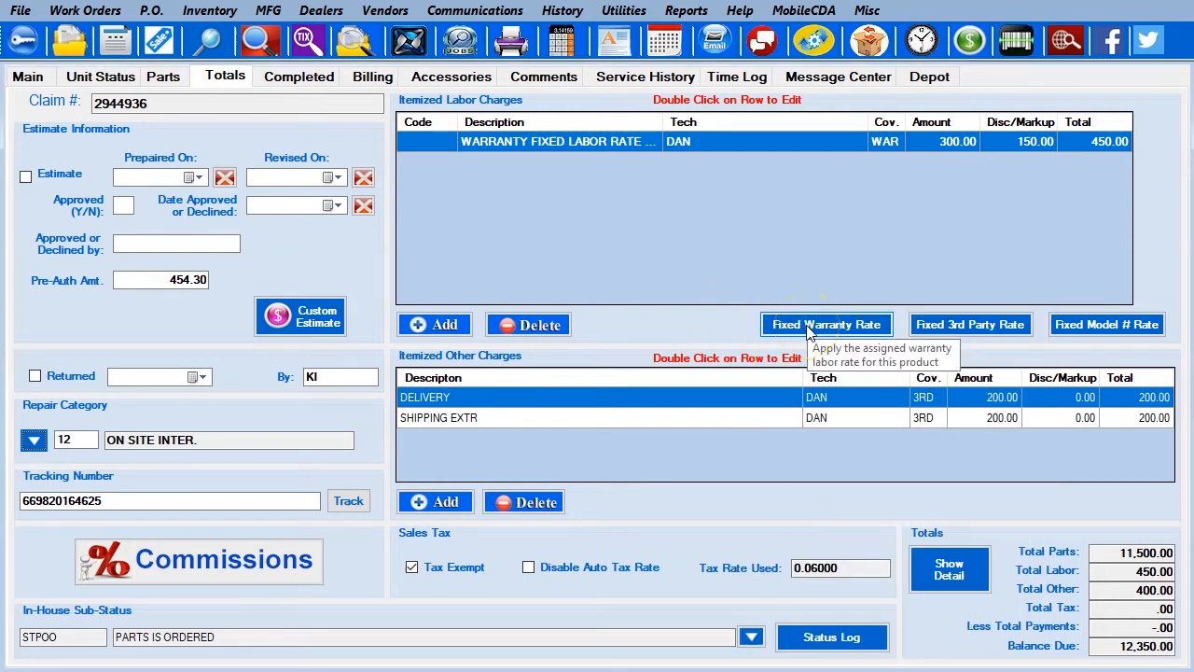
pyautogui.click(808, 326)
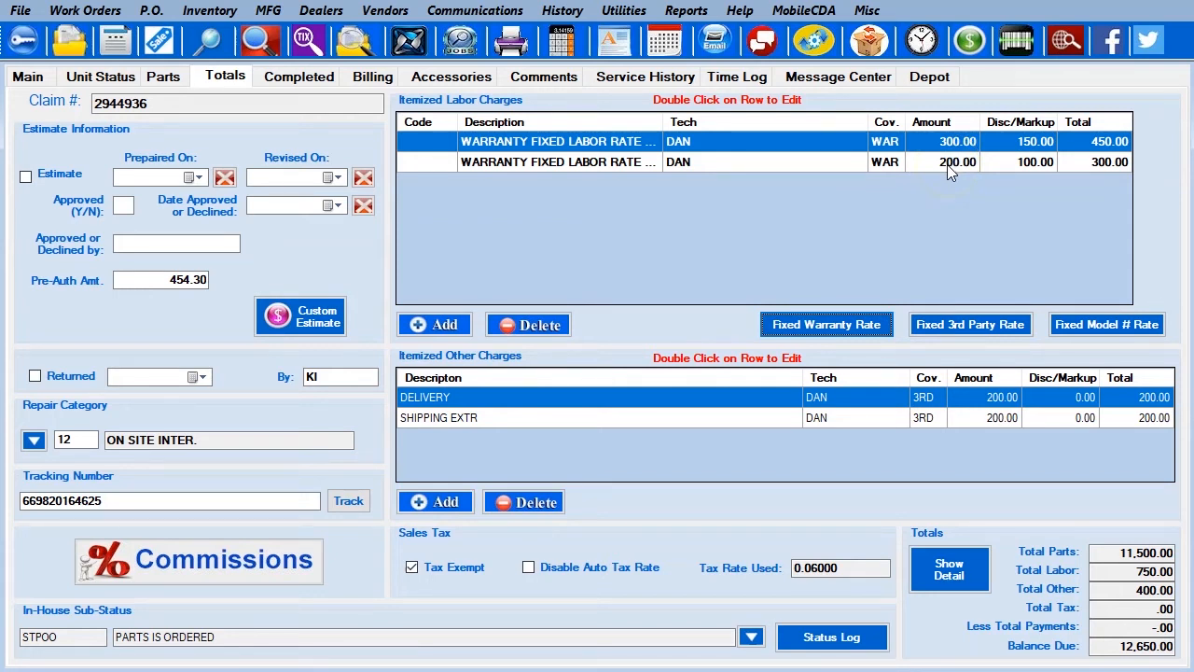
pyautogui.click(940, 168)
pyautogui.click(826, 324)
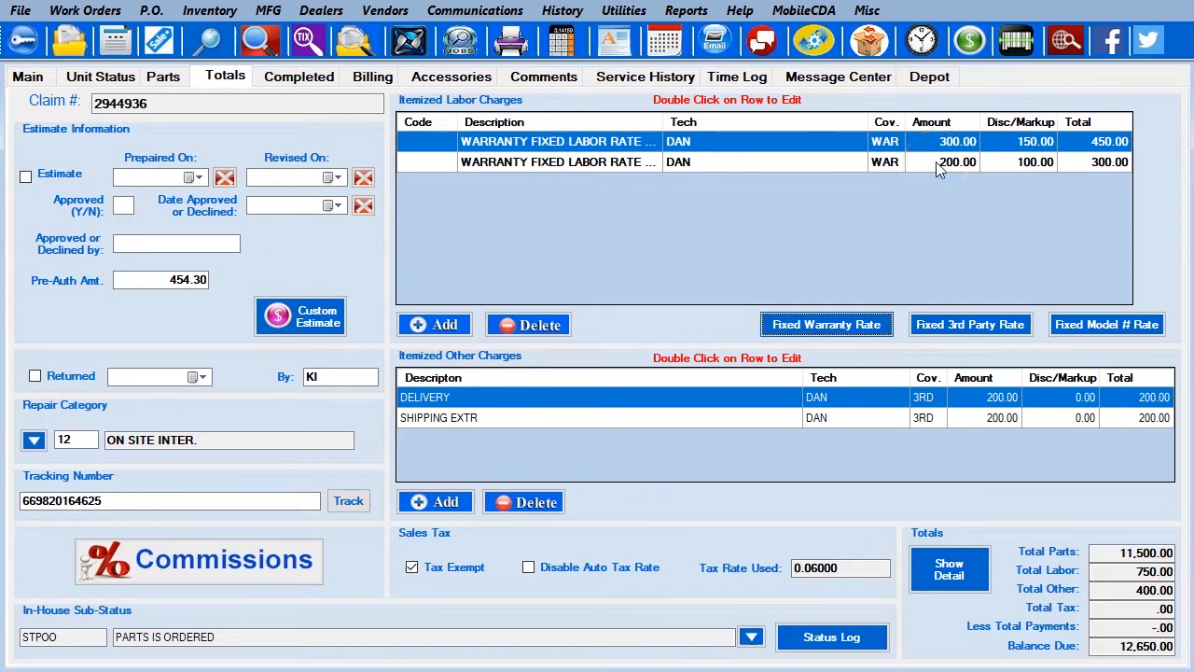
# - Set the work order's default parts and labor coverage to 3rd Party and its receive code to SQT
pyautogui.click(380, 460)
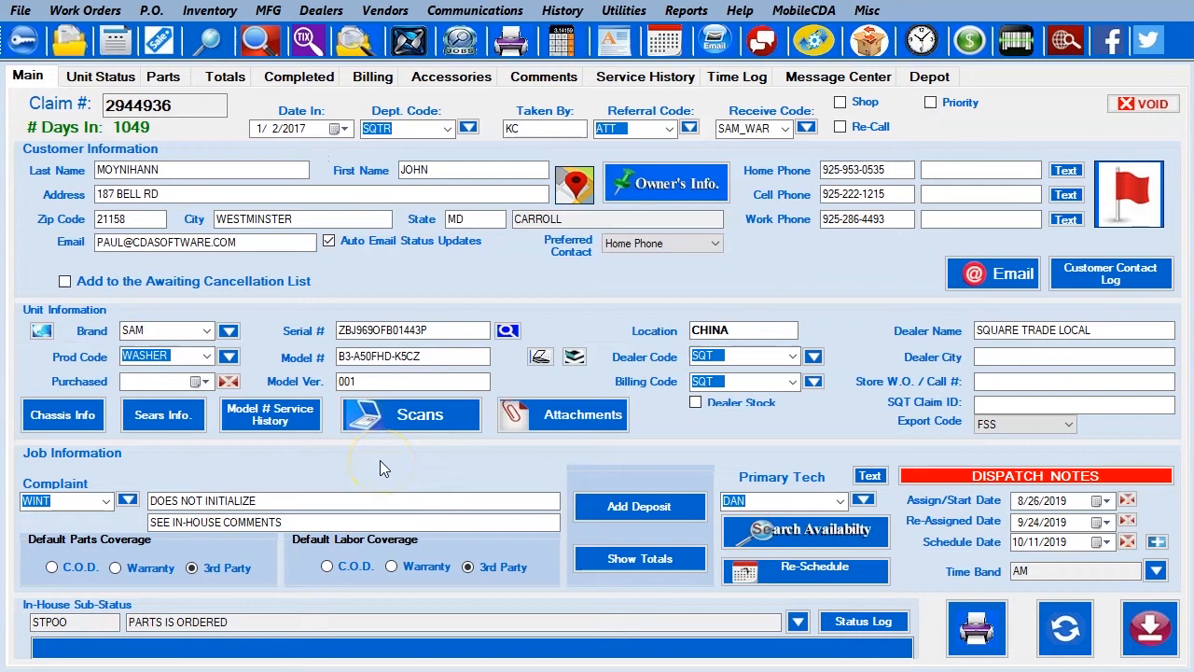
pyautogui.click(194, 567)
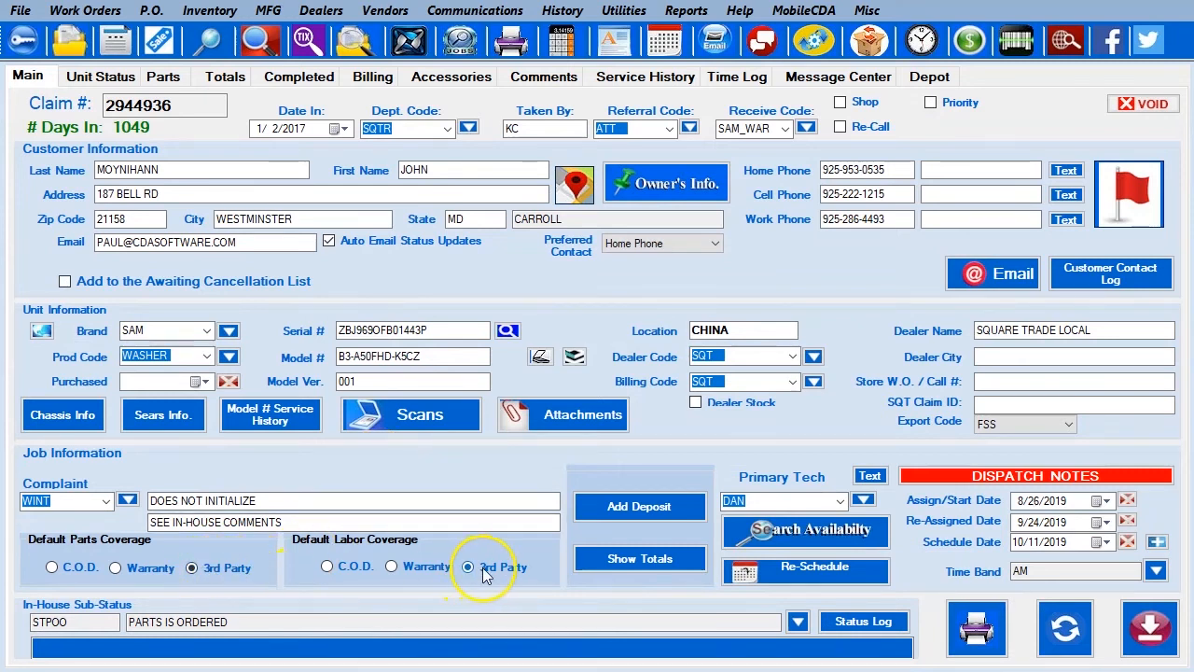
pyautogui.click(747, 358)
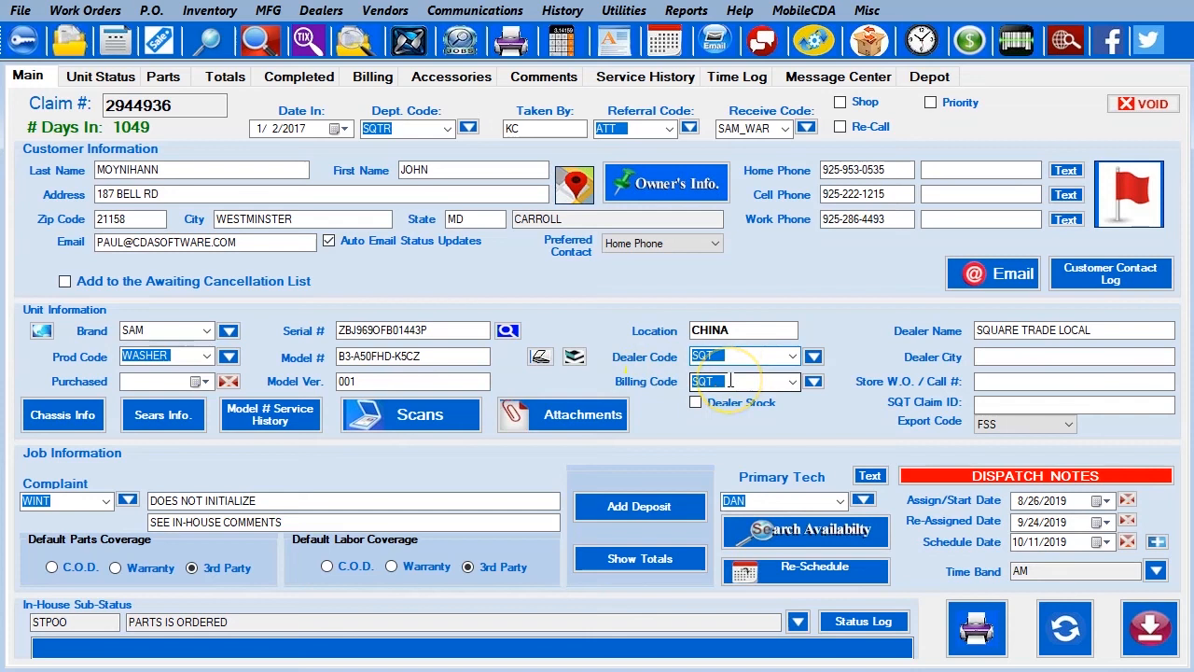
pyautogui.click(786, 131)
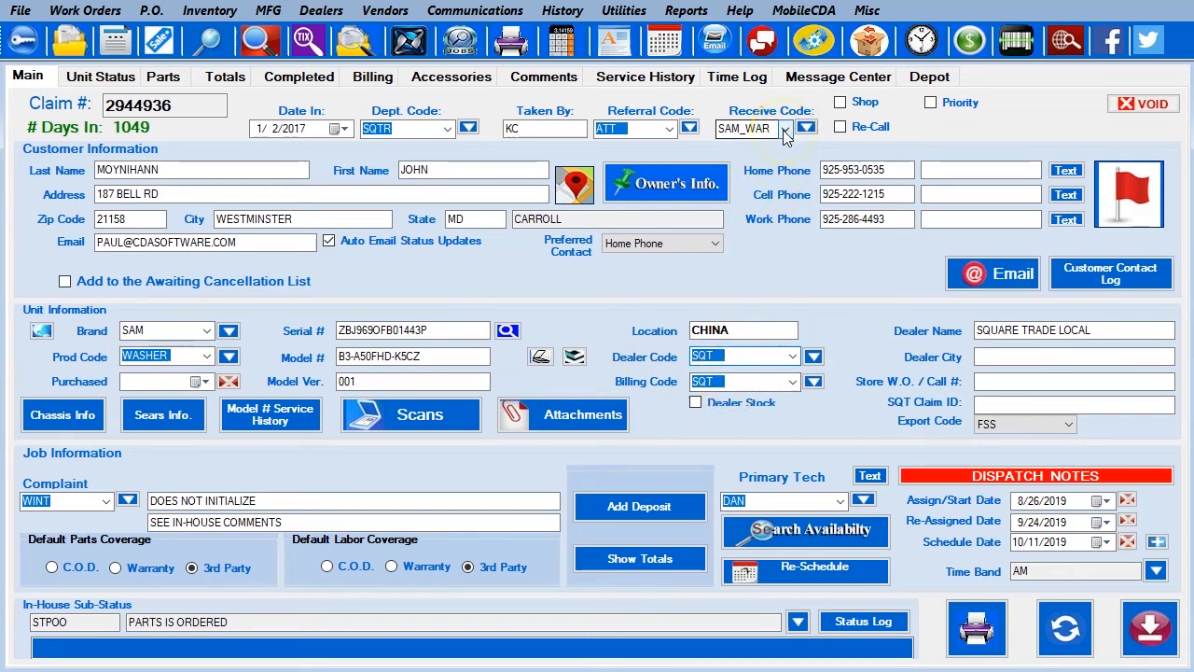
pyautogui.click(784, 130)
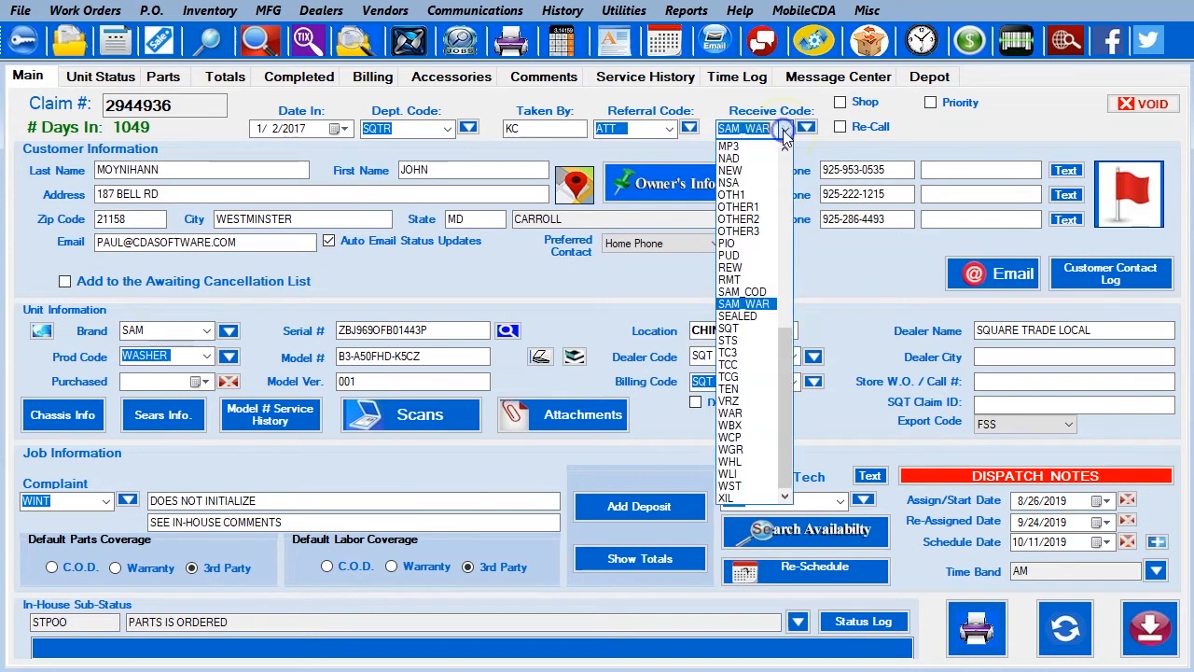
pyautogui.click(751, 306)
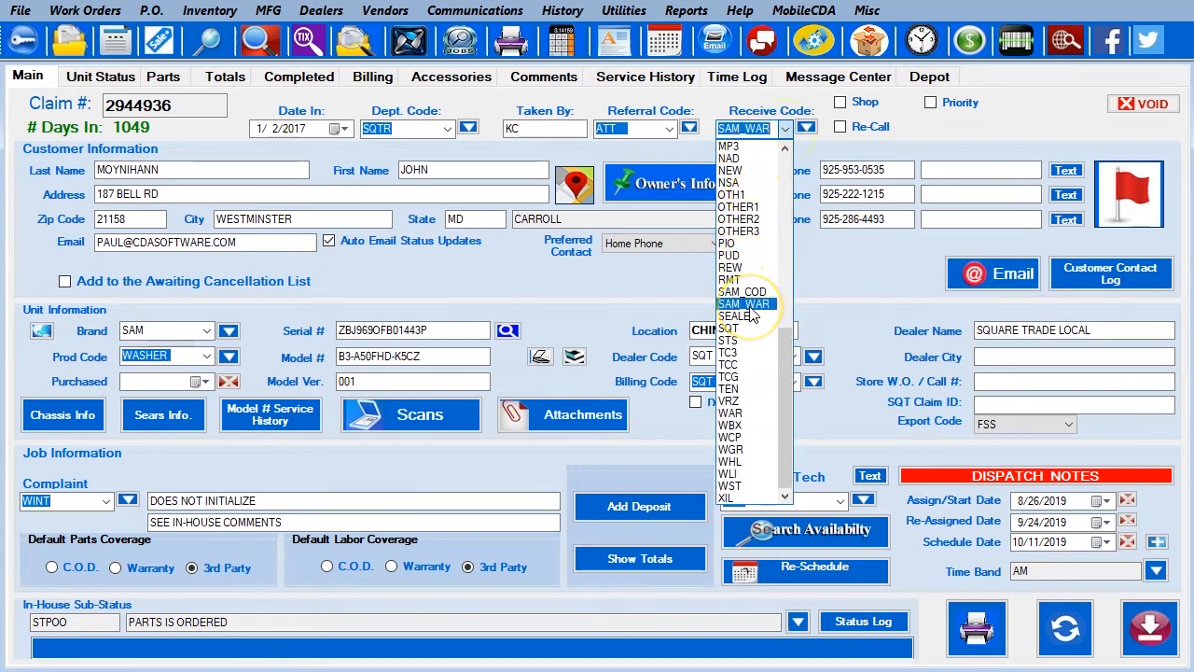
pyautogui.click(742, 328)
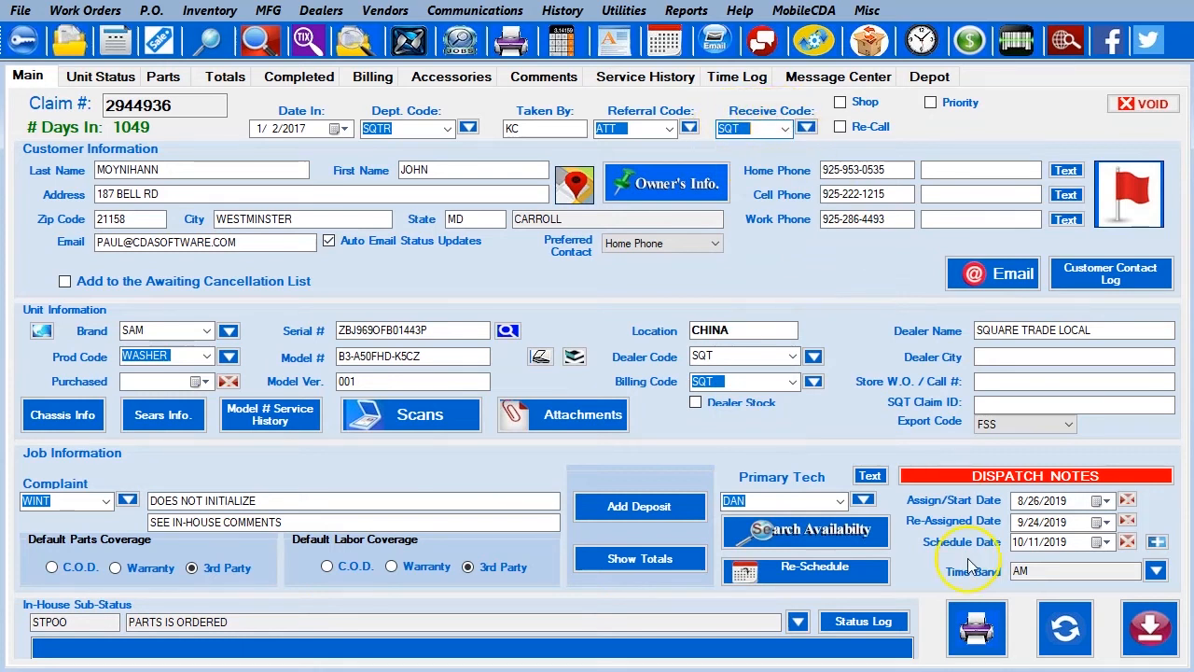
# - Refresh the work order and start a new part line with quantity 1 and part number 100
pyautogui.click(1066, 627)
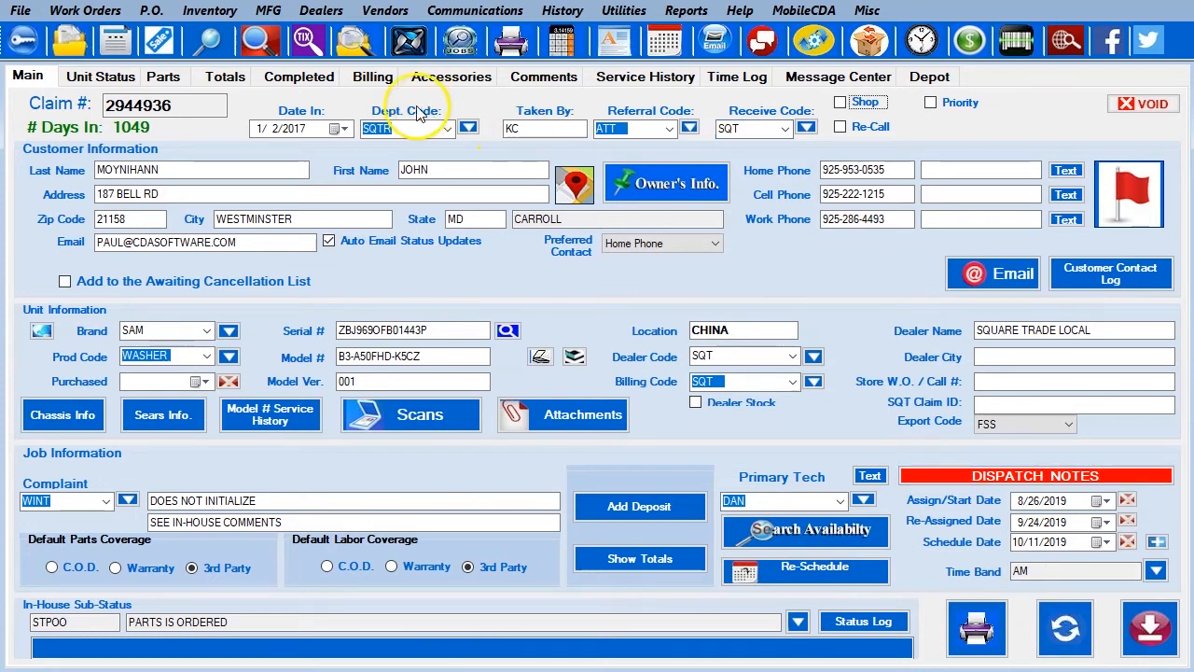
pyautogui.click(166, 78)
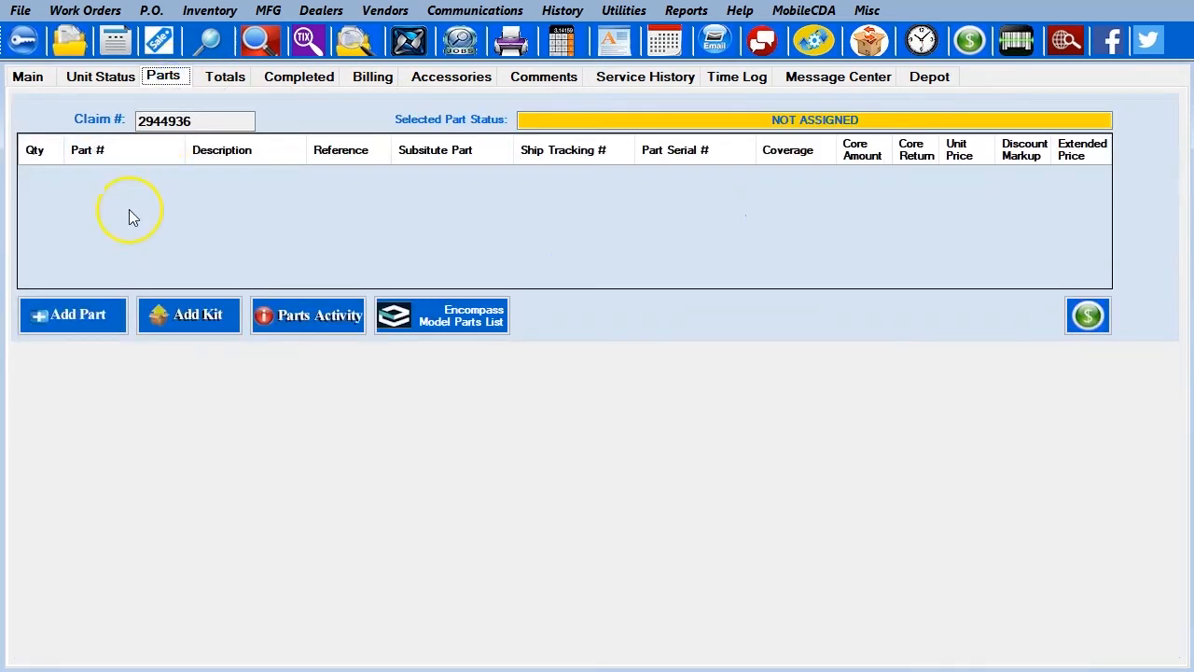
pyautogui.click(82, 315)
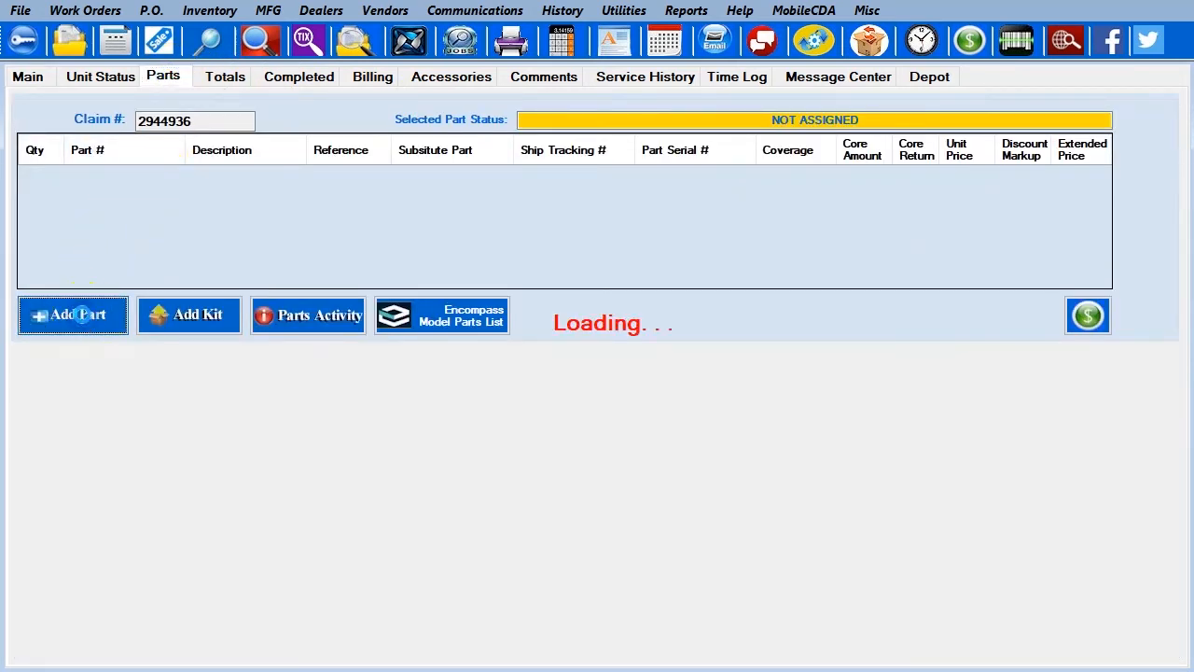
pyautogui.write('1')
pyautogui.click(179, 411)
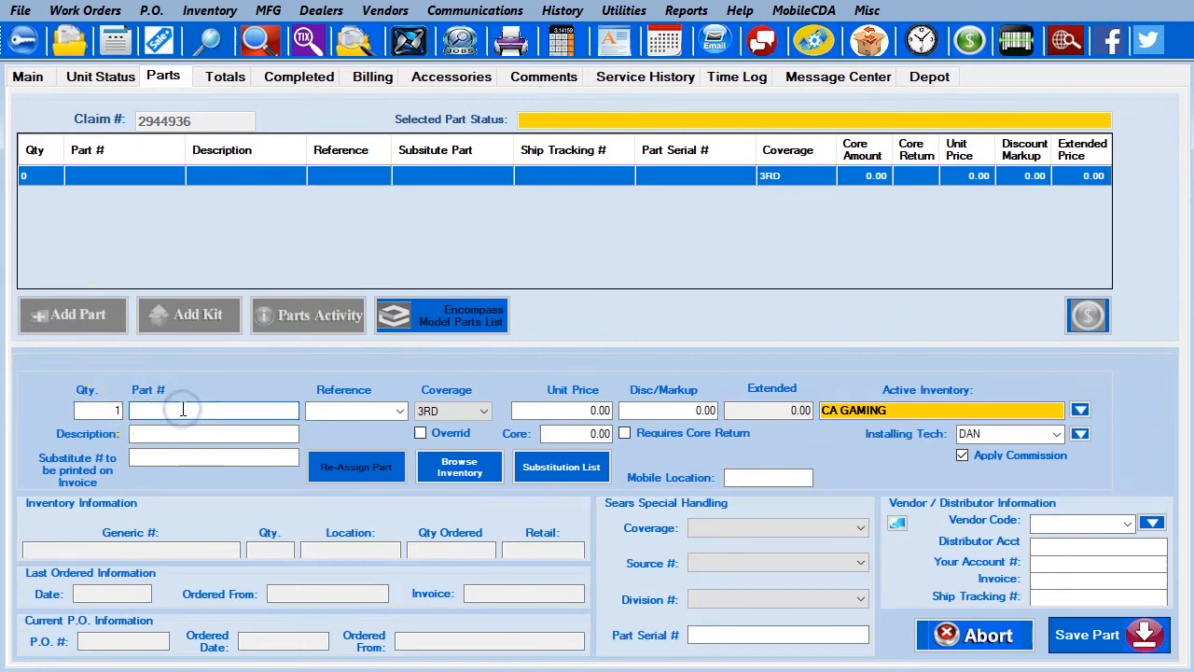
pyautogui.write('100')
# - Try unit prices of 100 and 600 on the new part to check the markup applied to each
pyautogui.click(535, 411)
pyautogui.click(1140, 659)
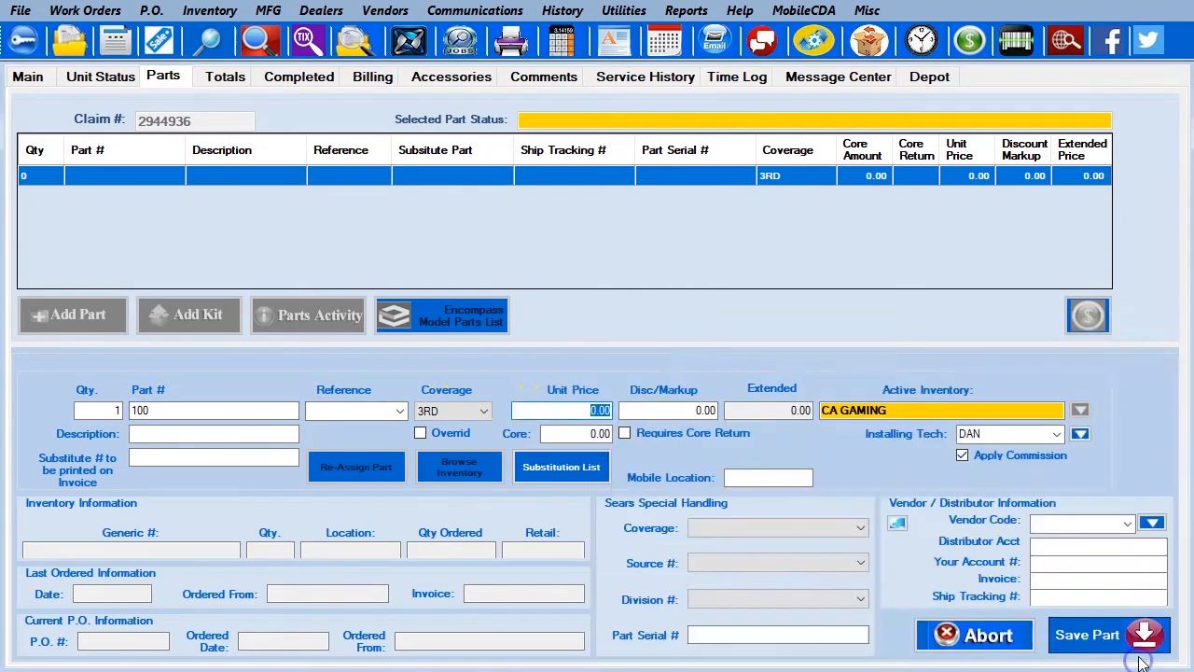
pyautogui.click(1142, 661)
pyautogui.click(578, 414)
pyautogui.write('1')
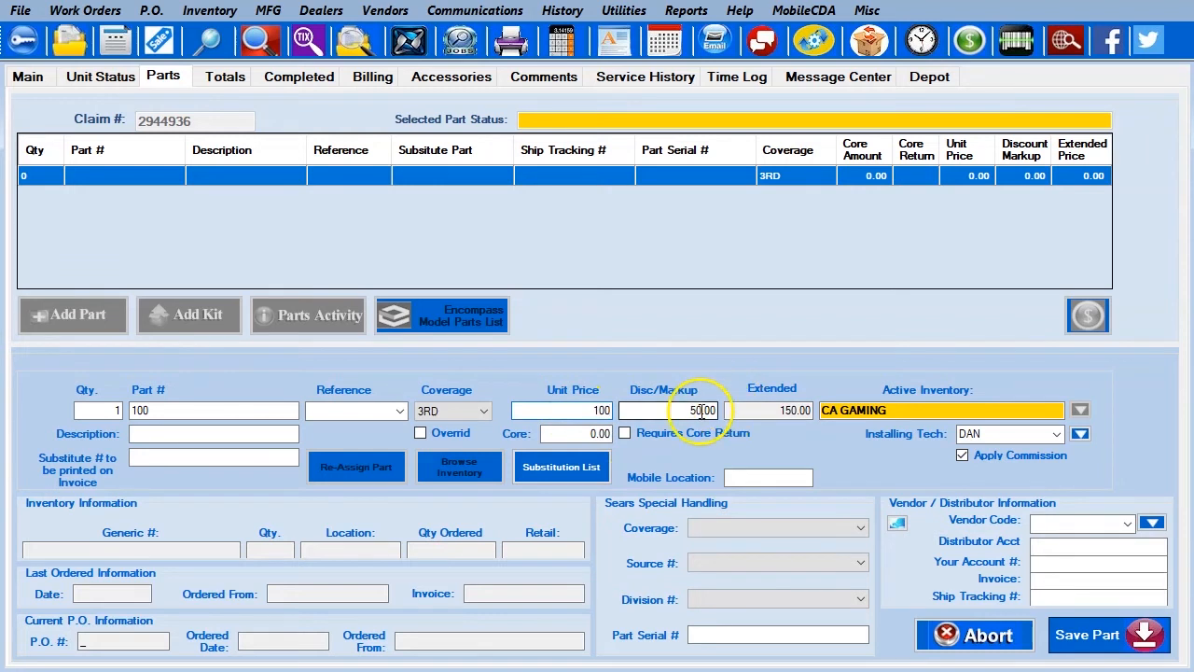
pyautogui.moveTo(593, 410); pyautogui.dragTo(633, 408)
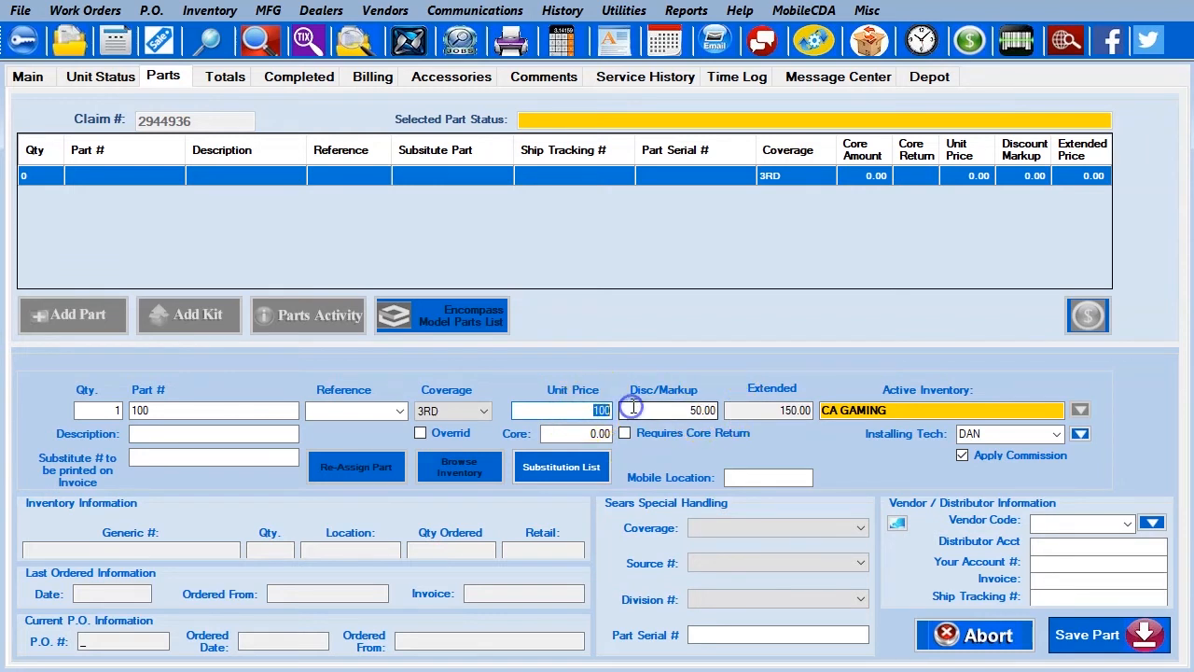
pyautogui.write('60')
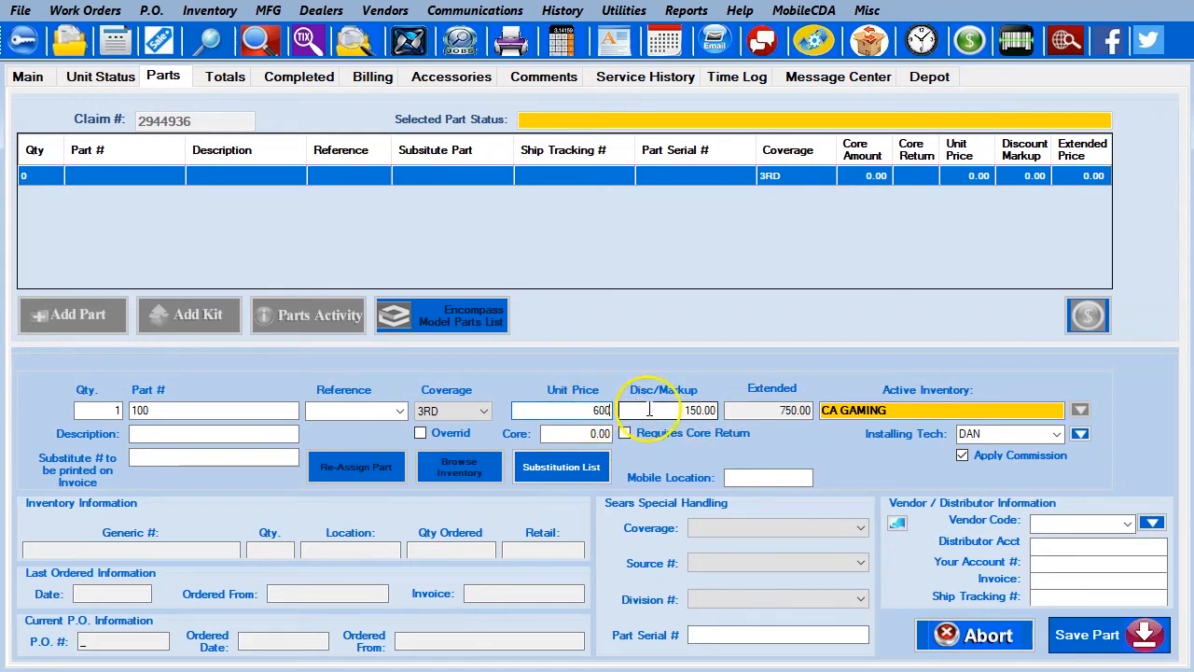
# - Set the part's unit price to 10000 and save the part to the work order
pyautogui.moveTo(566, 405); pyautogui.dragTo(647, 405)
pyautogui.write('1')
pyautogui.click(1085, 635)
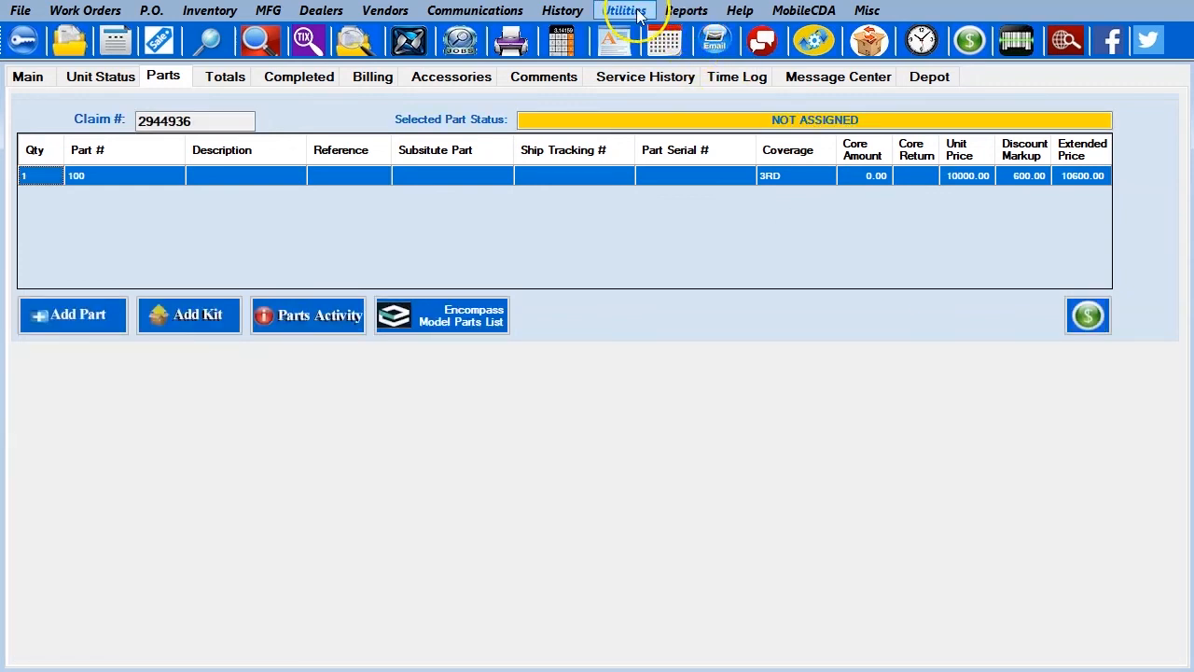
# - Find receive code SQT in the receive codes setup, review its markup rates and cap, and close the setup
pyautogui.click(624, 10)
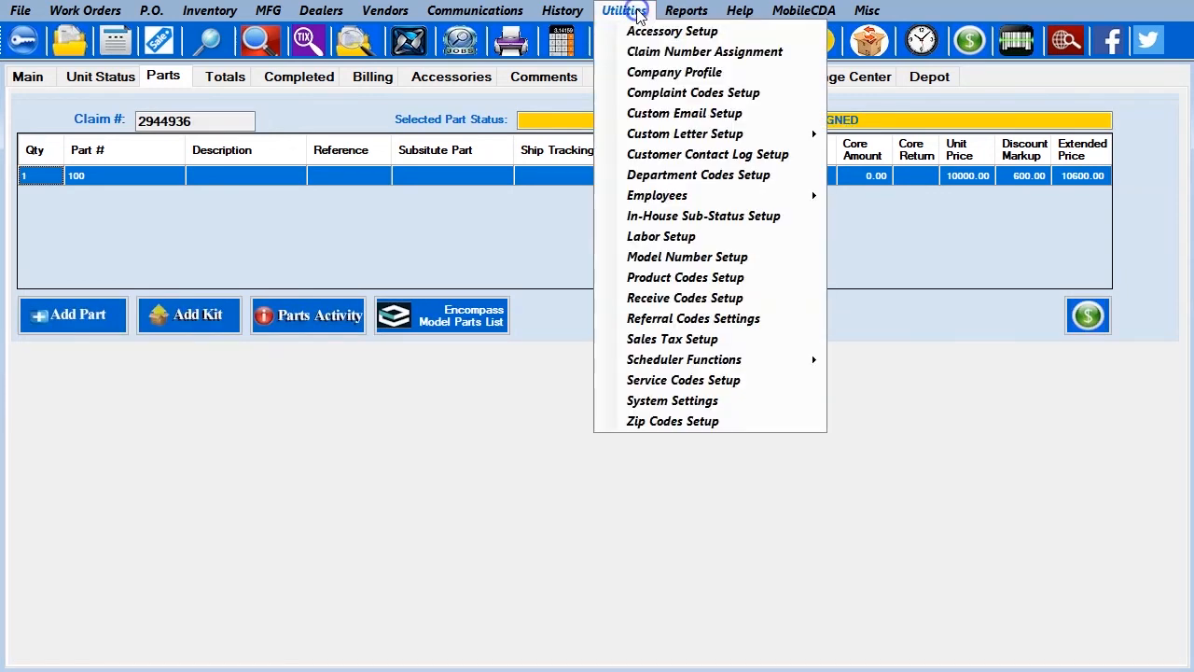
pyautogui.click(685, 298)
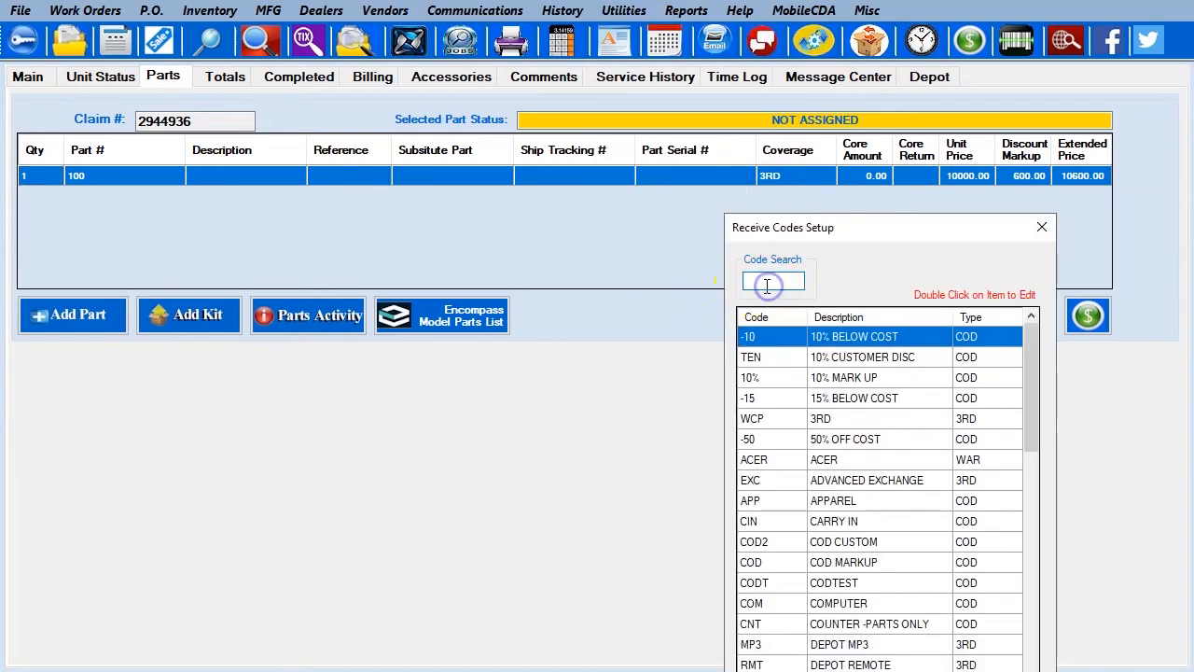
pyautogui.write('SQ')
pyautogui.doubleClick(754, 334)
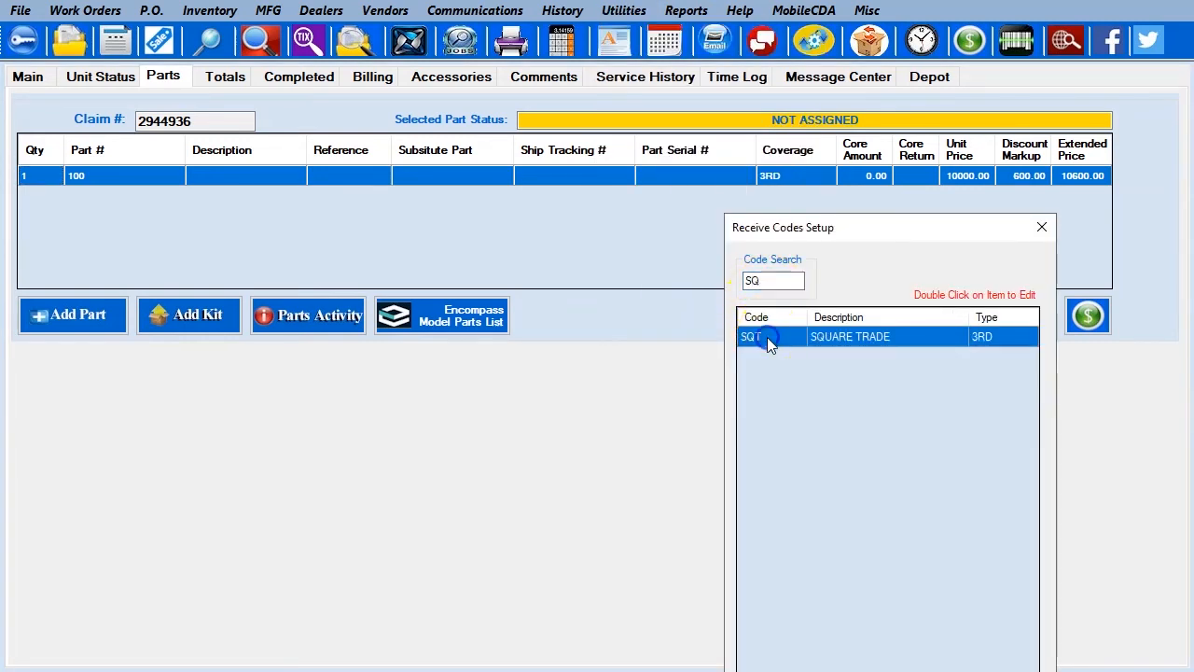
pyautogui.moveTo(872, 249); pyautogui.dragTo(471, 109)
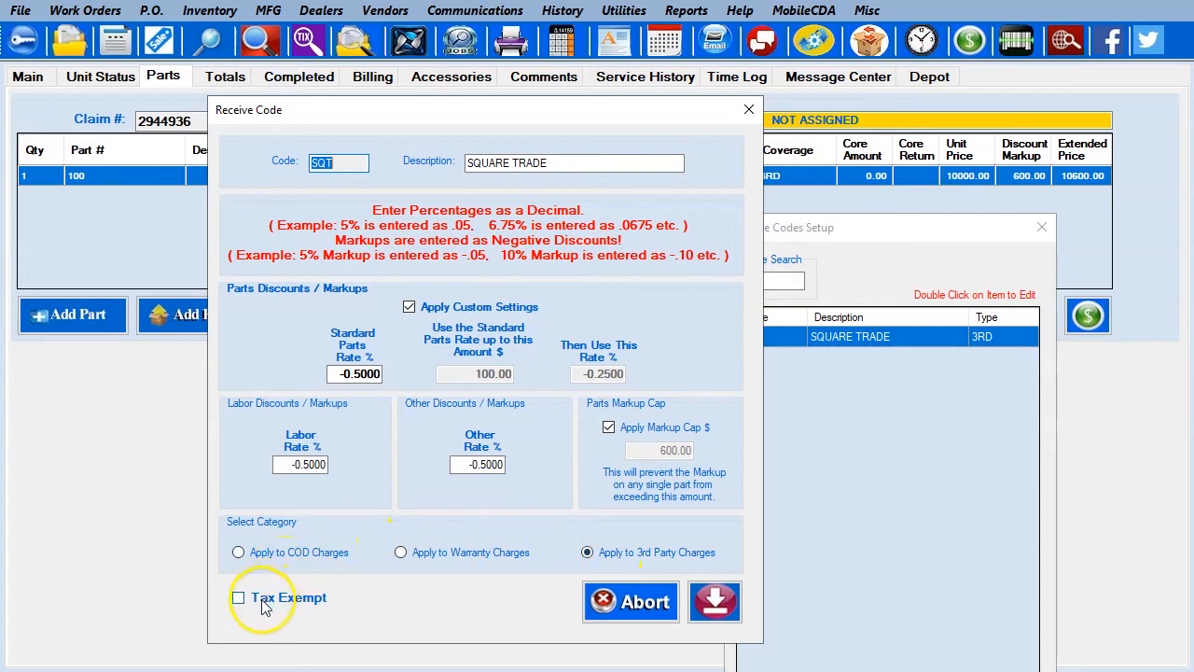
pyautogui.click(715, 602)
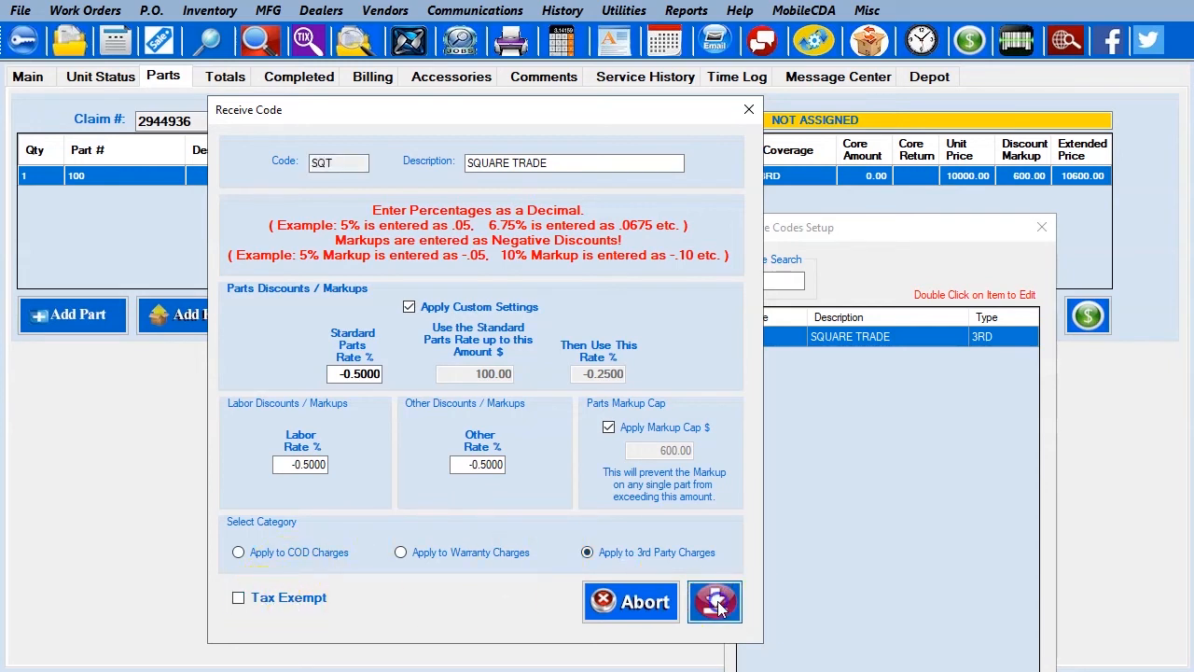
pyautogui.press('Escape')
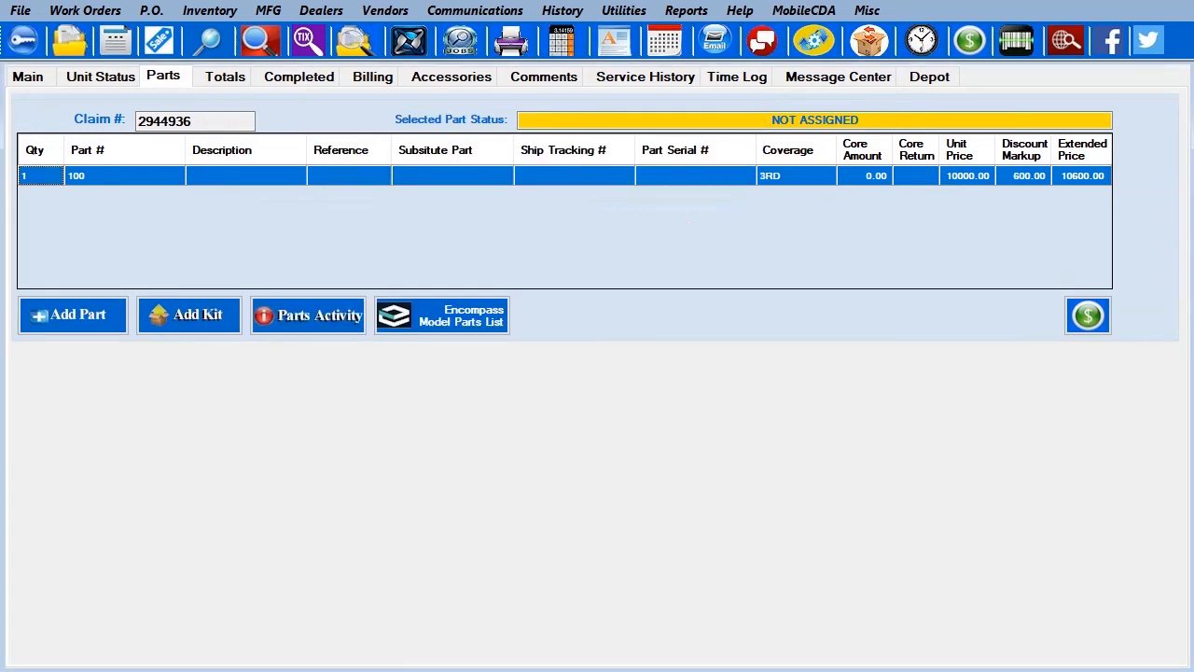
# - Check the product code in the work order's unit information and return to its totals
pyautogui.click(225, 75)
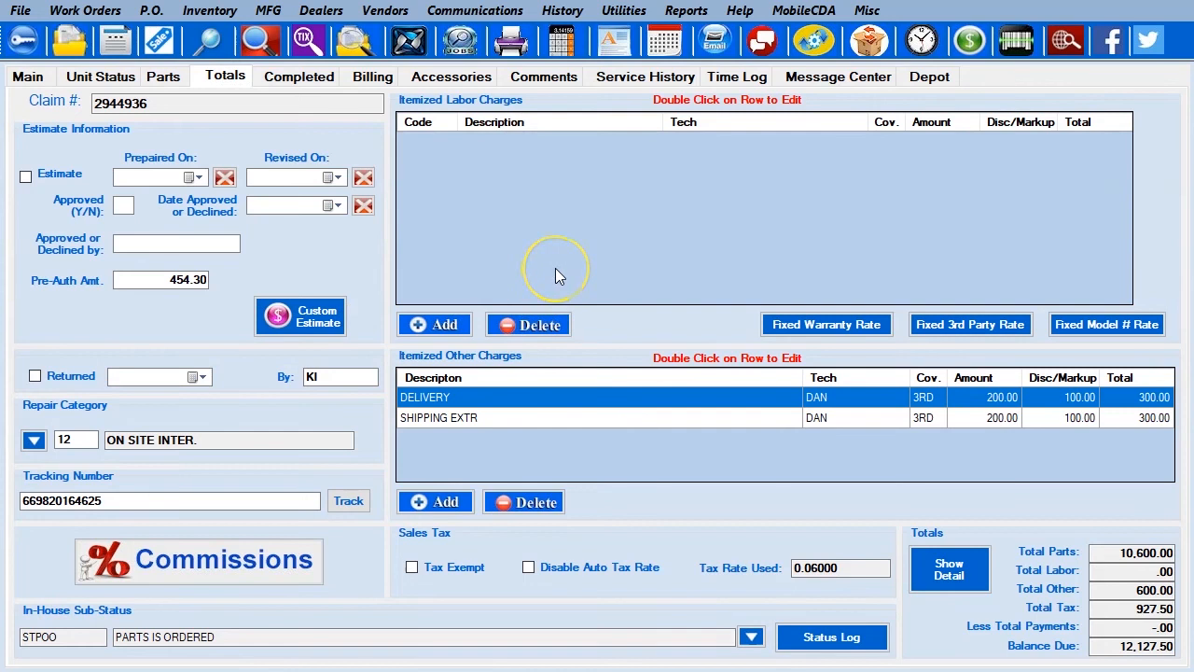
pyautogui.click(28, 77)
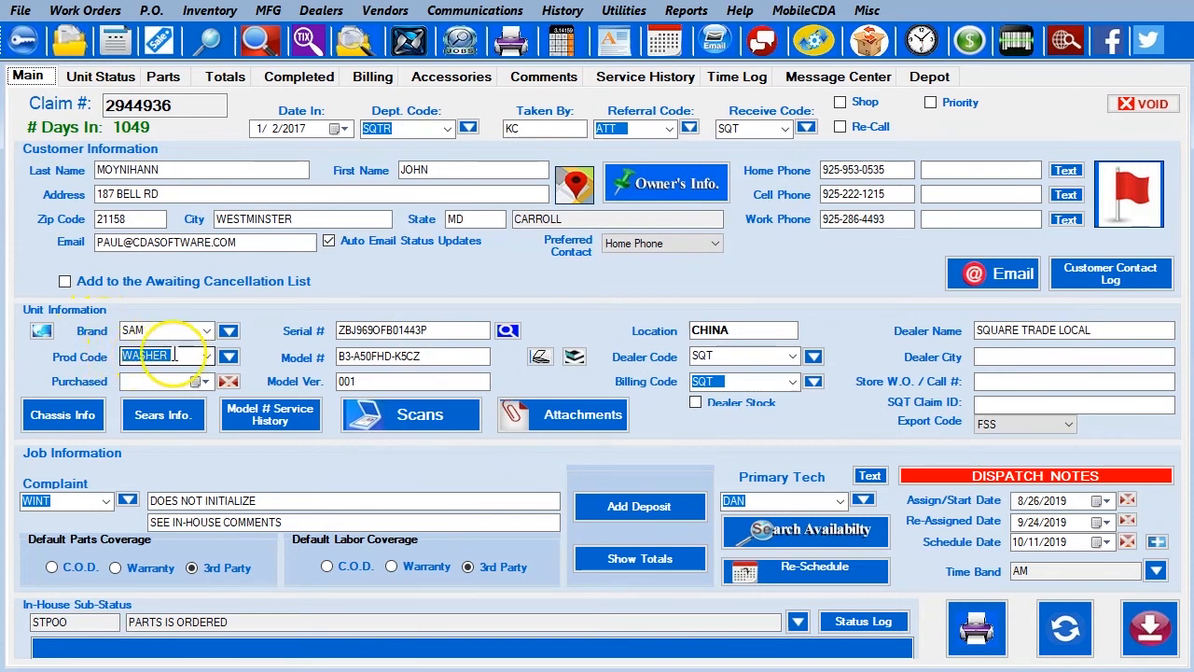
pyautogui.click(221, 77)
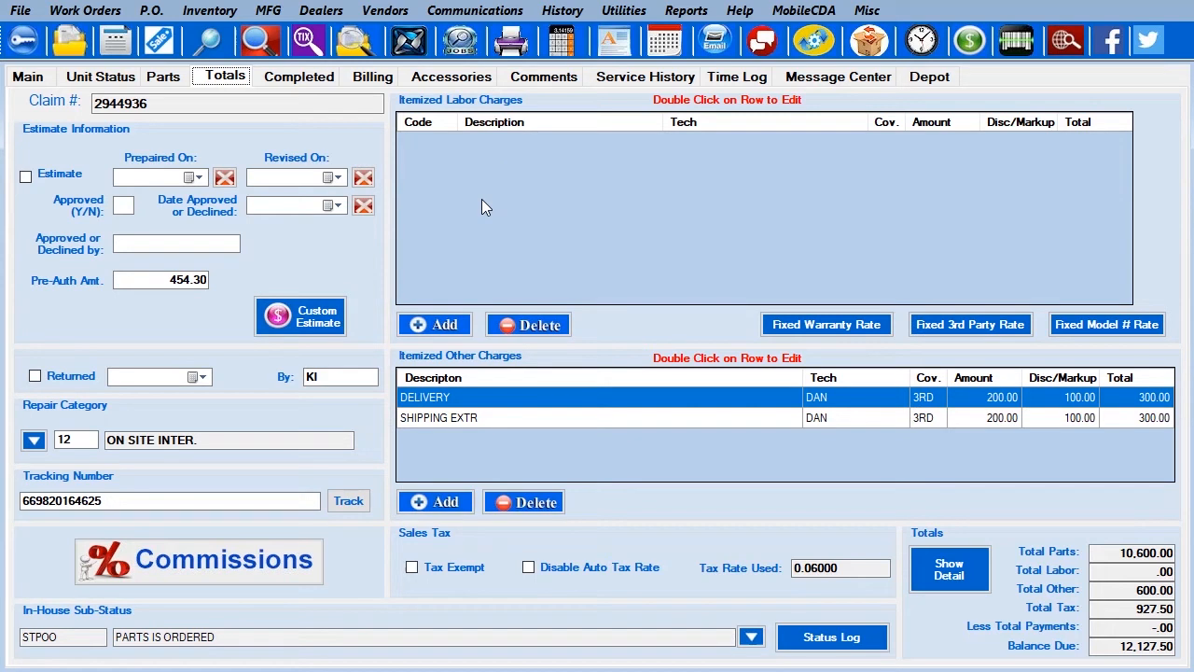
# - Review the labor assignments of the WASHER product in the SQT dealer record, then save and close both
pyautogui.click(620, 13)
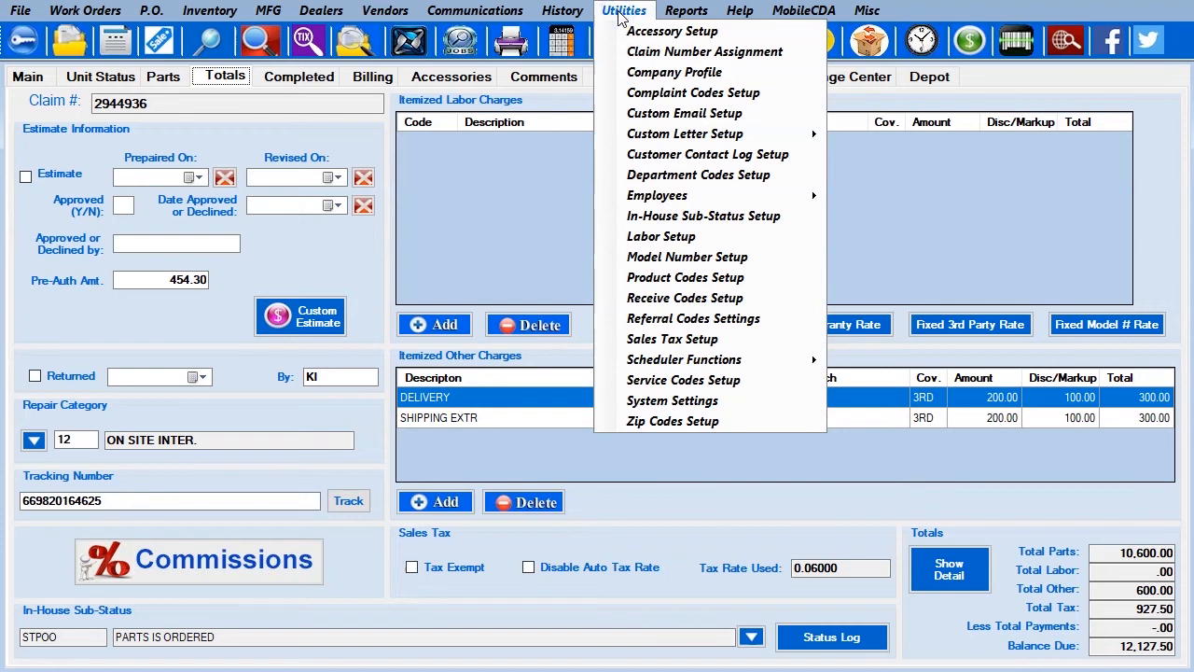
pyautogui.moveTo(348, 17)
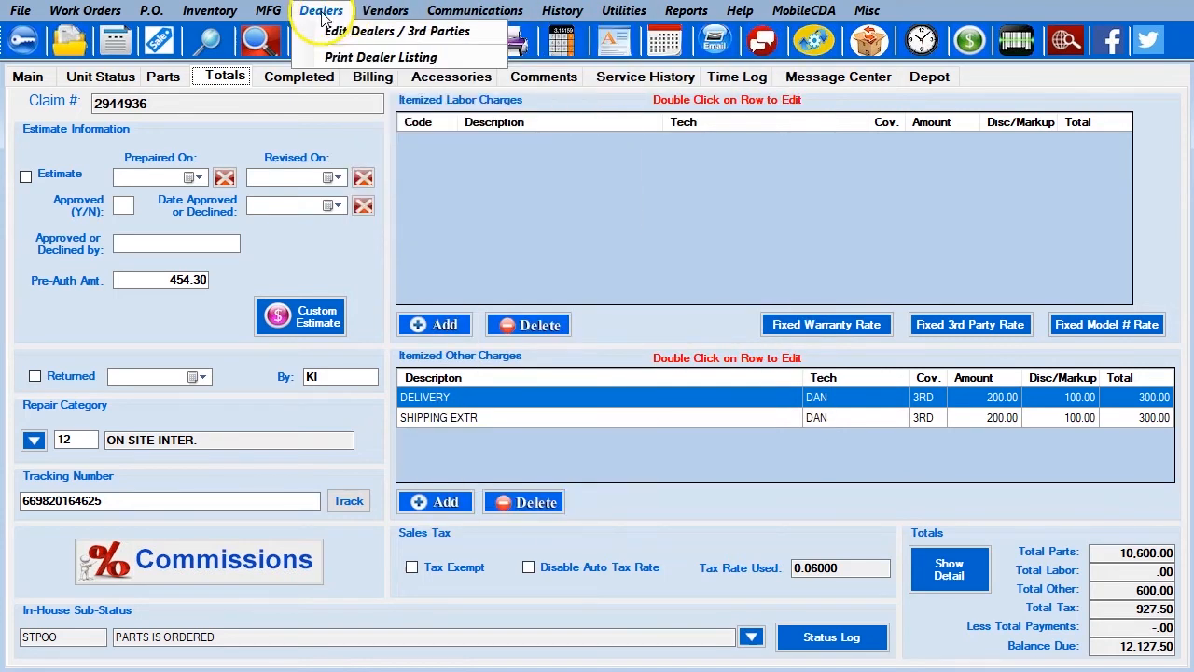
pyautogui.click(352, 33)
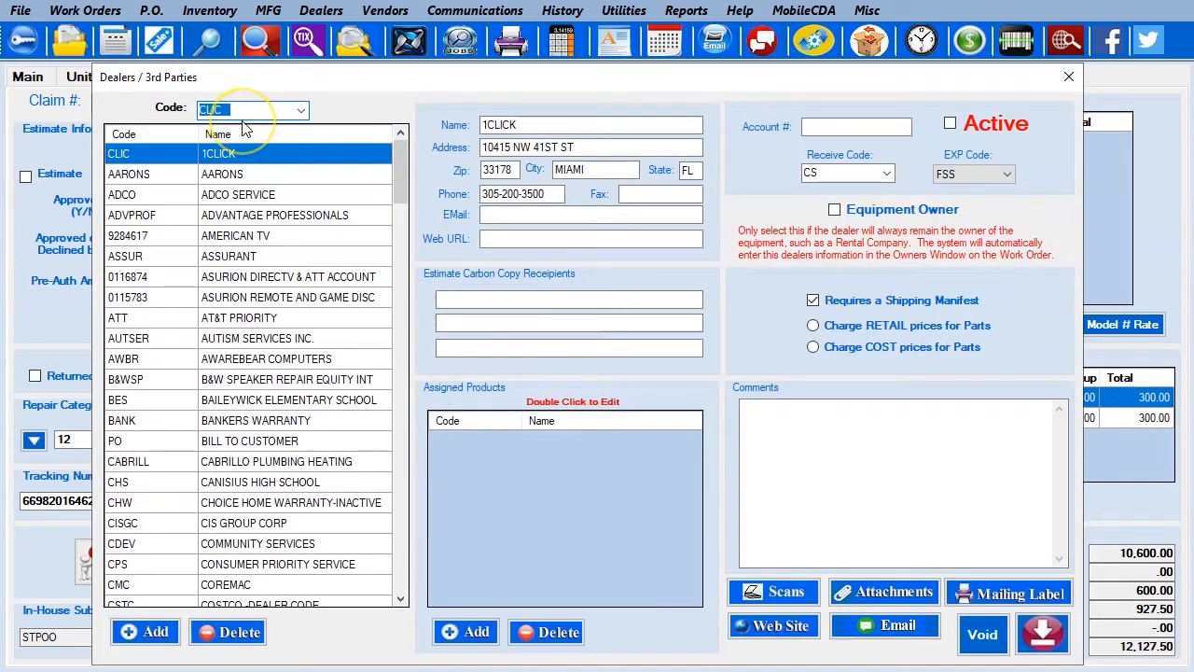
pyautogui.write('SQT')
pyautogui.click(228, 125)
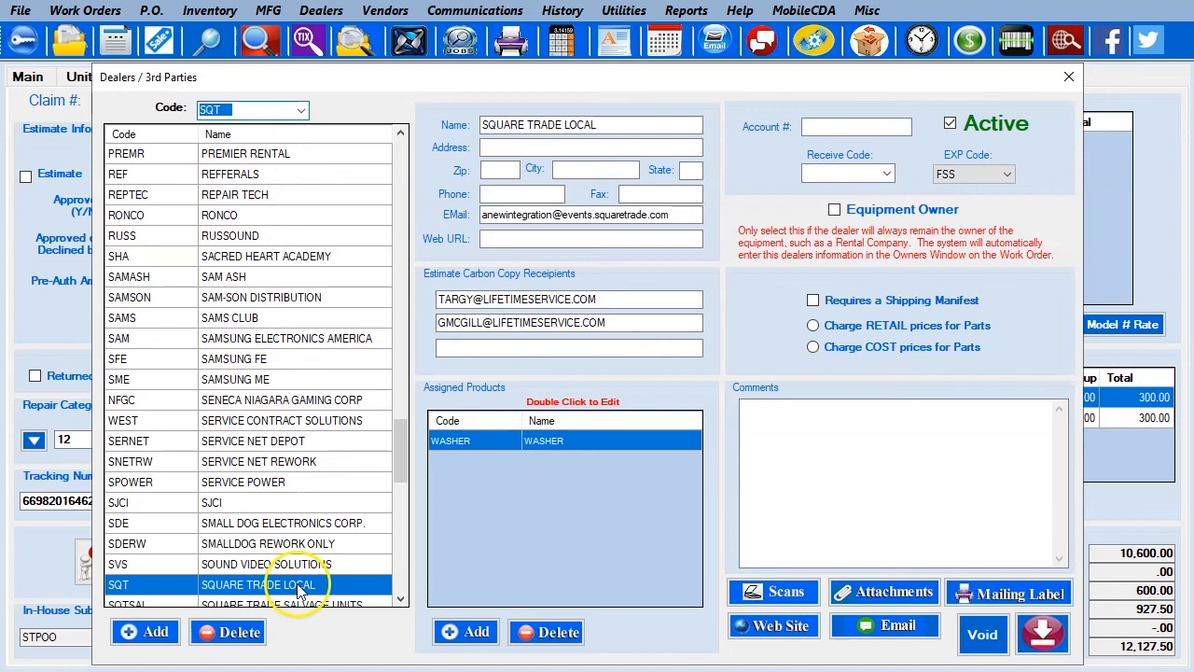
pyautogui.click(298, 585)
pyautogui.doubleClick(485, 443)
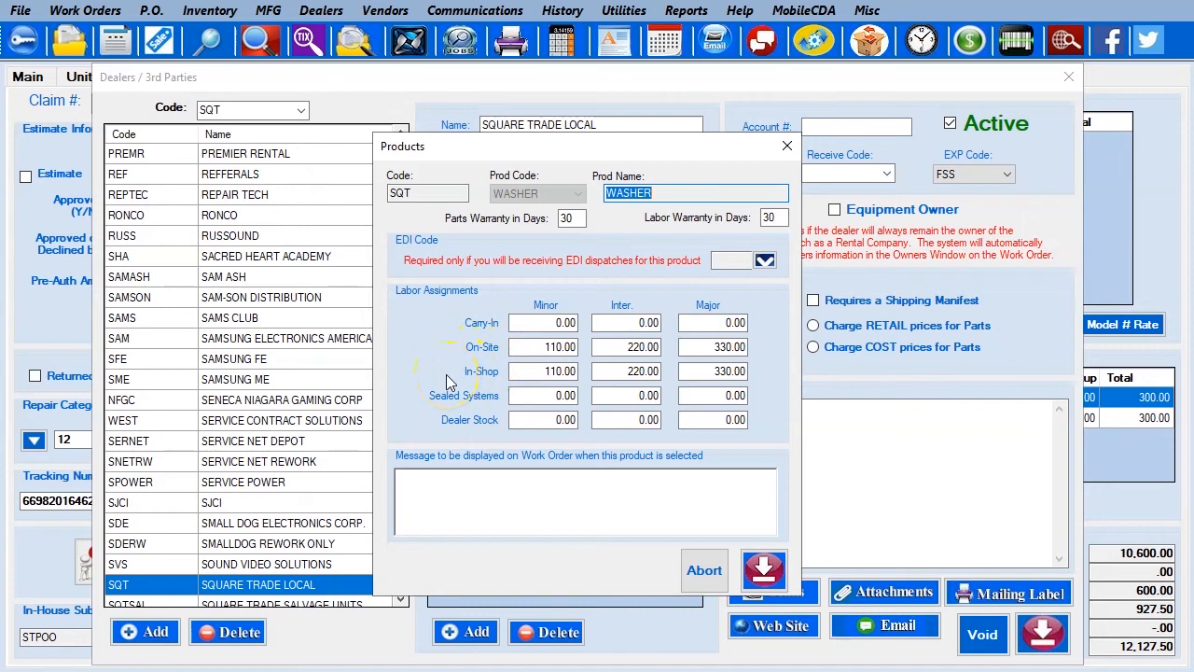
pyautogui.click(760, 573)
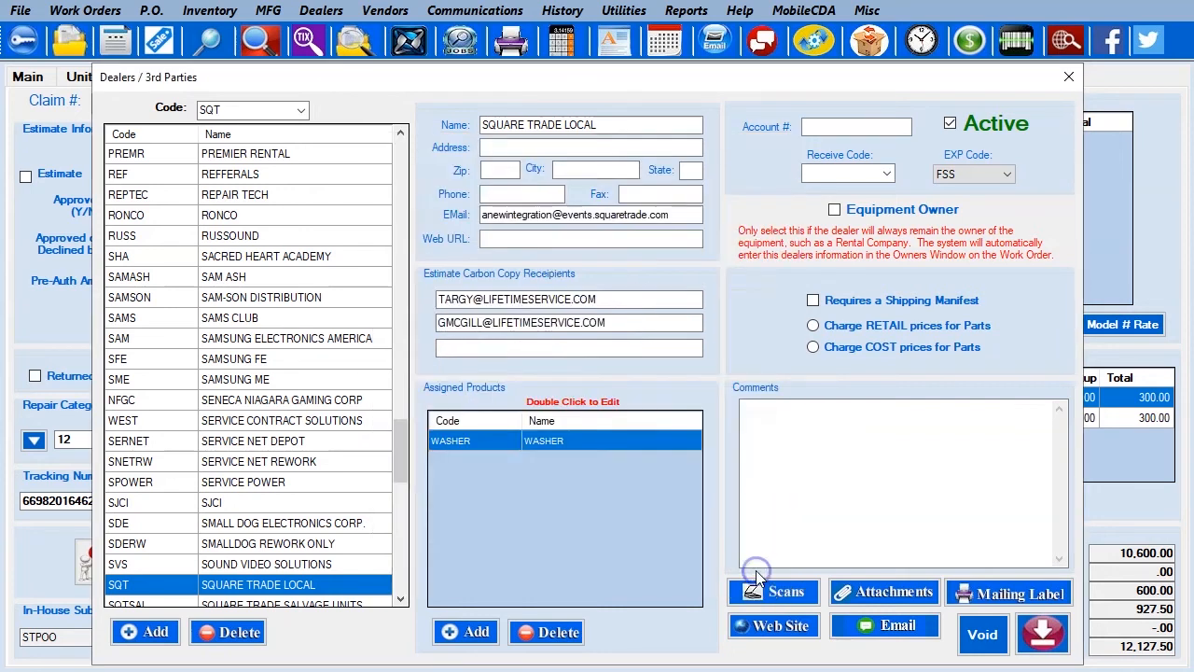
pyautogui.click(1044, 634)
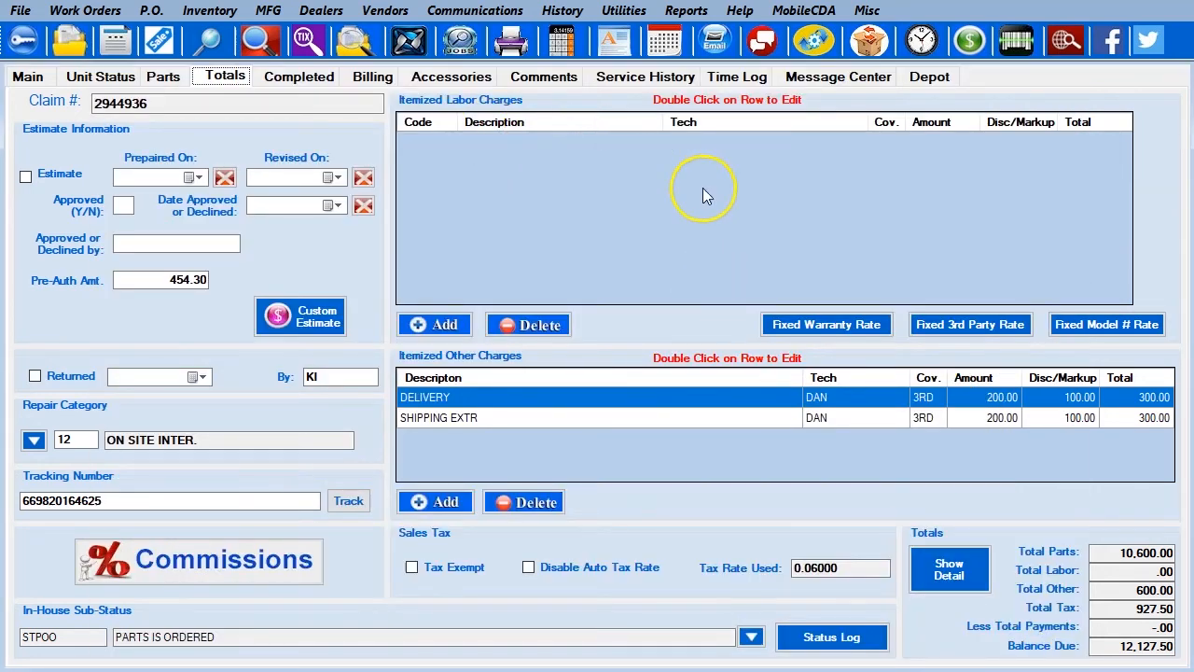
# - Add the fixed 3rd party labor rate, then change the repair category to In-Shop Major (33) and add its fixed rate as well
pyautogui.click(937, 331)
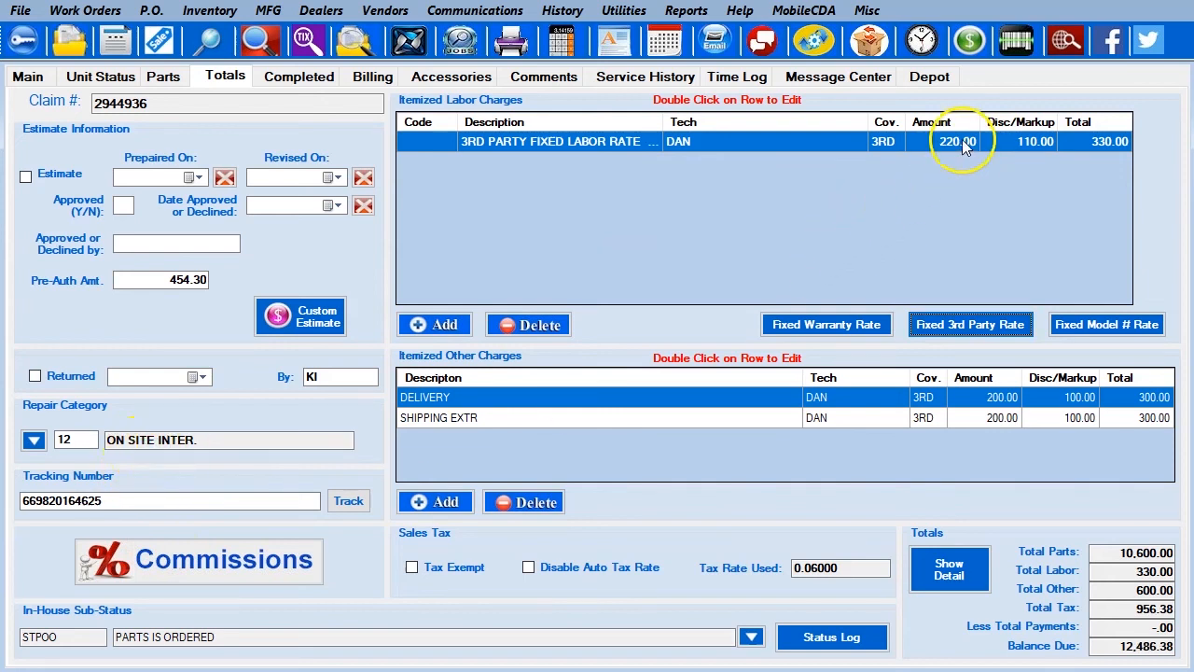
pyautogui.click(34, 440)
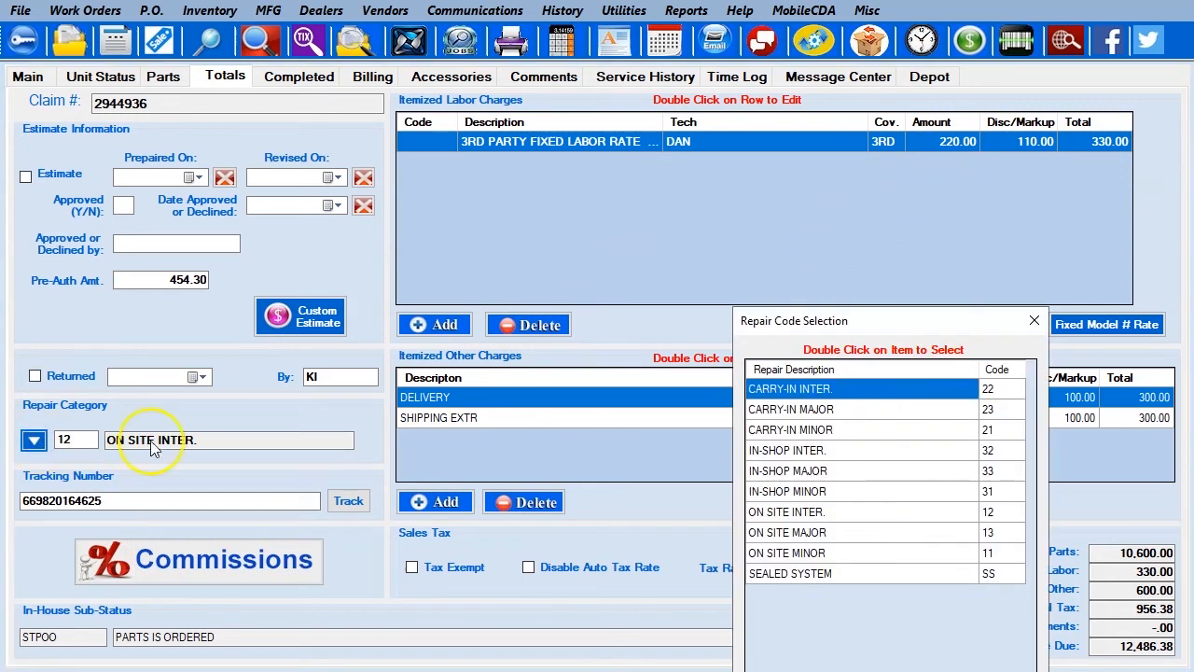
pyautogui.doubleClick(834, 471)
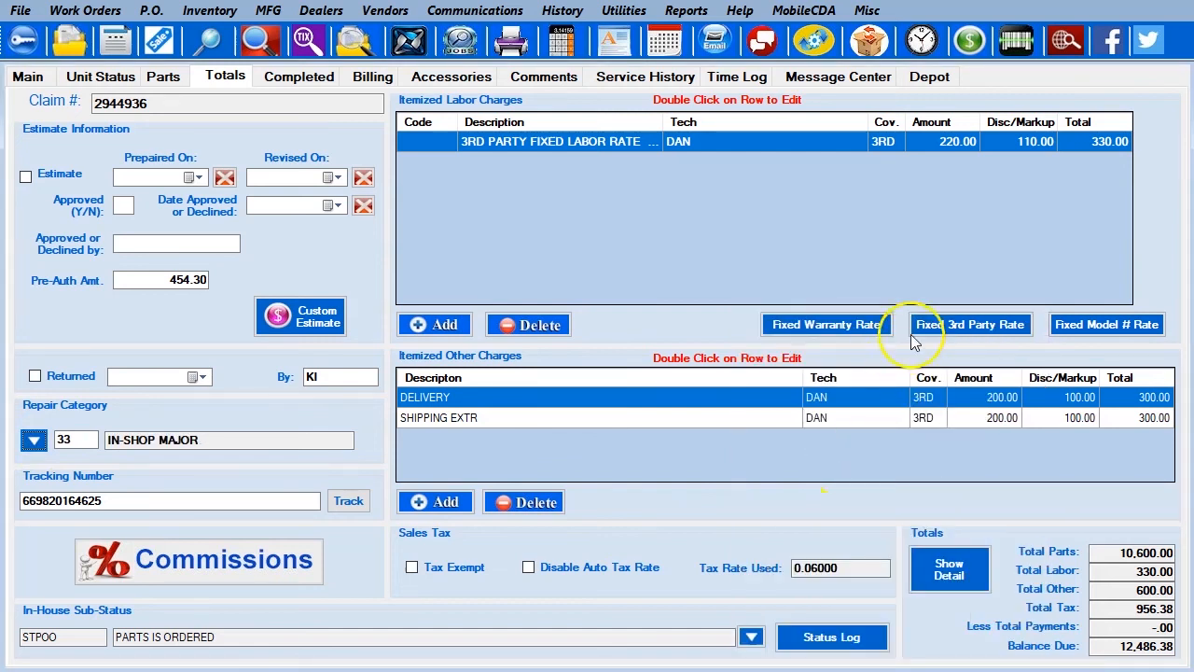
pyautogui.click(937, 325)
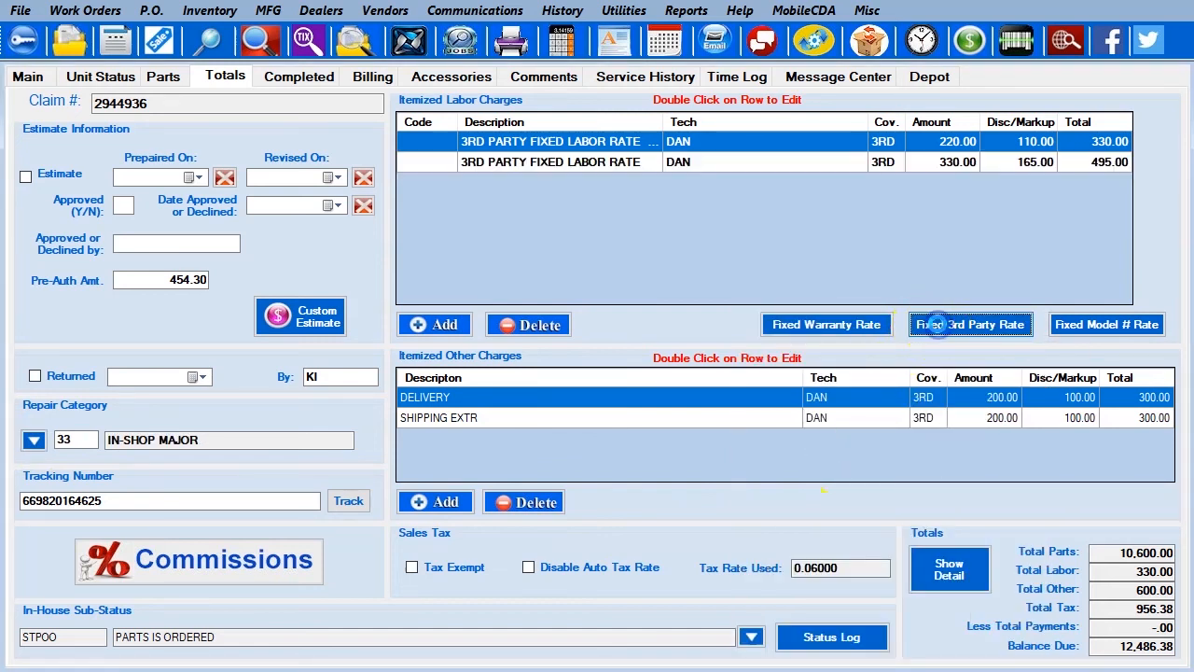
pyautogui.click(966, 163)
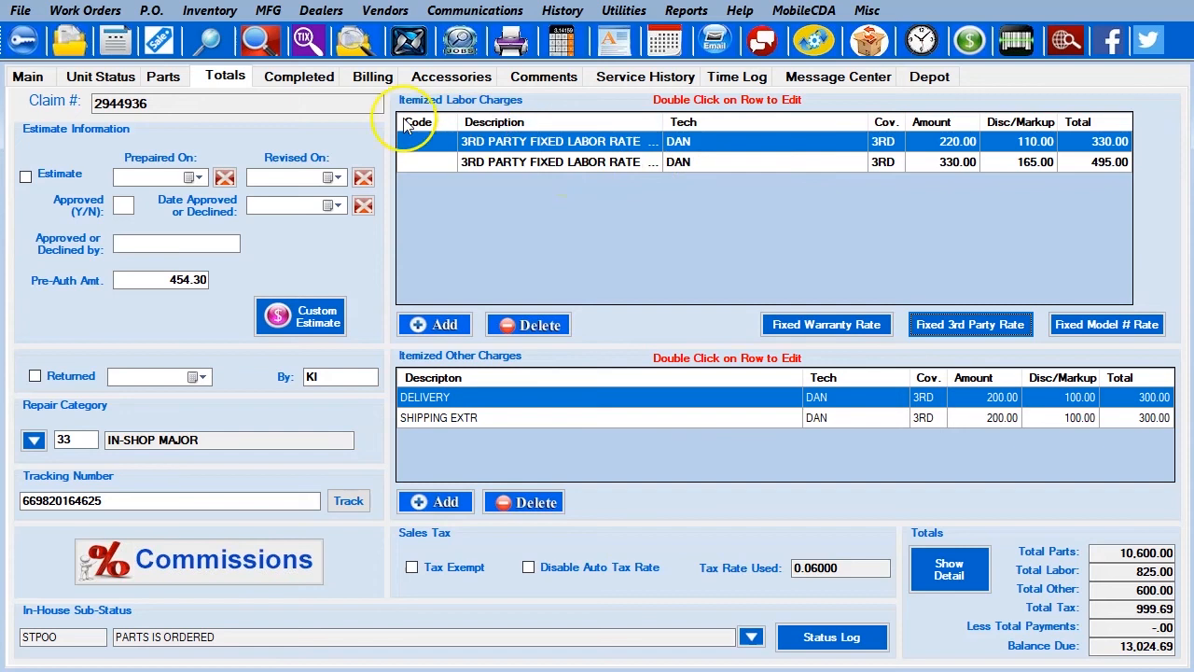
# - Check the work order's receive code, add an X SHIPPING other charge of 200, and return to the main work order details
pyautogui.click(37, 81)
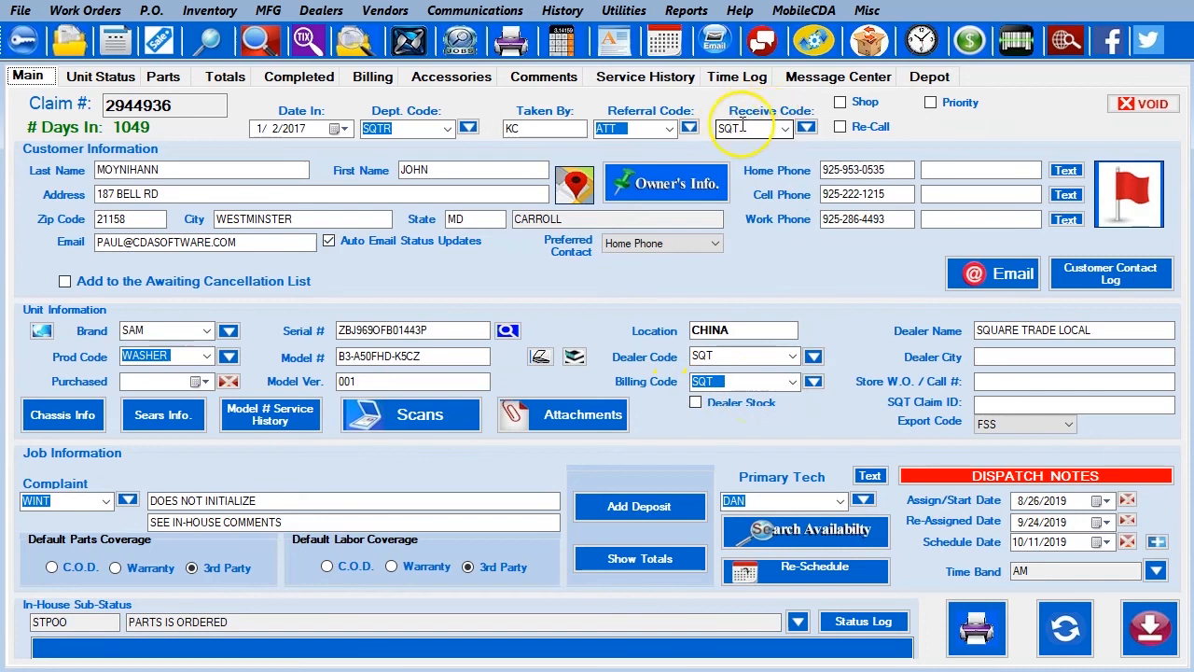
pyautogui.click(224, 76)
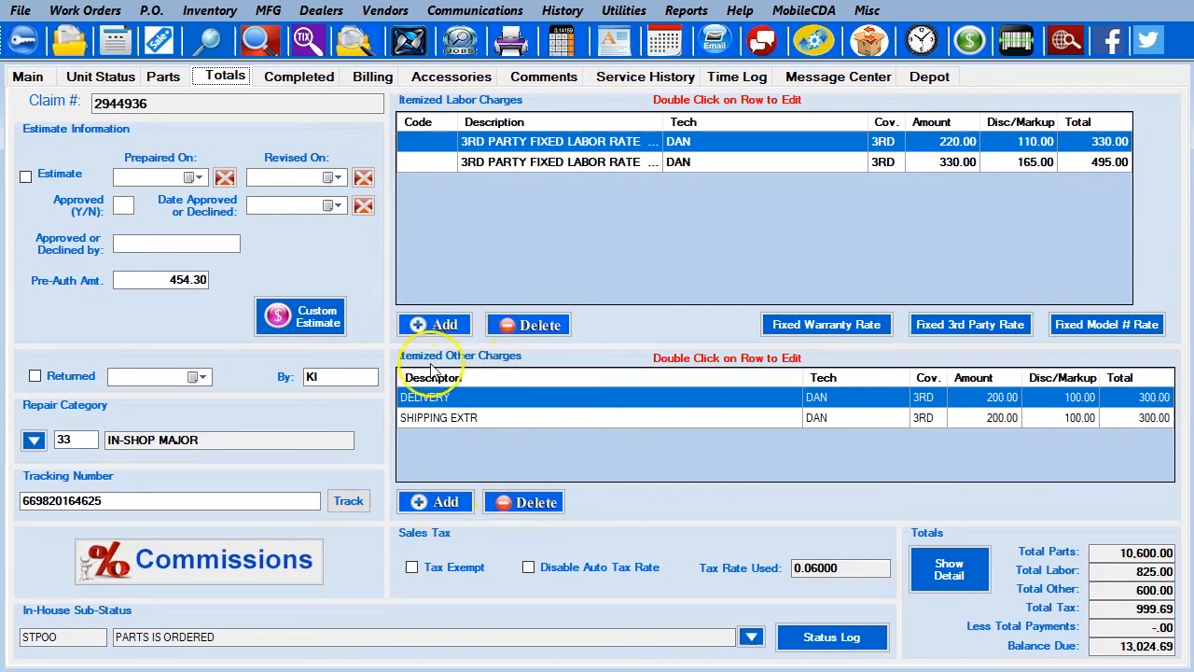
pyautogui.click(437, 504)
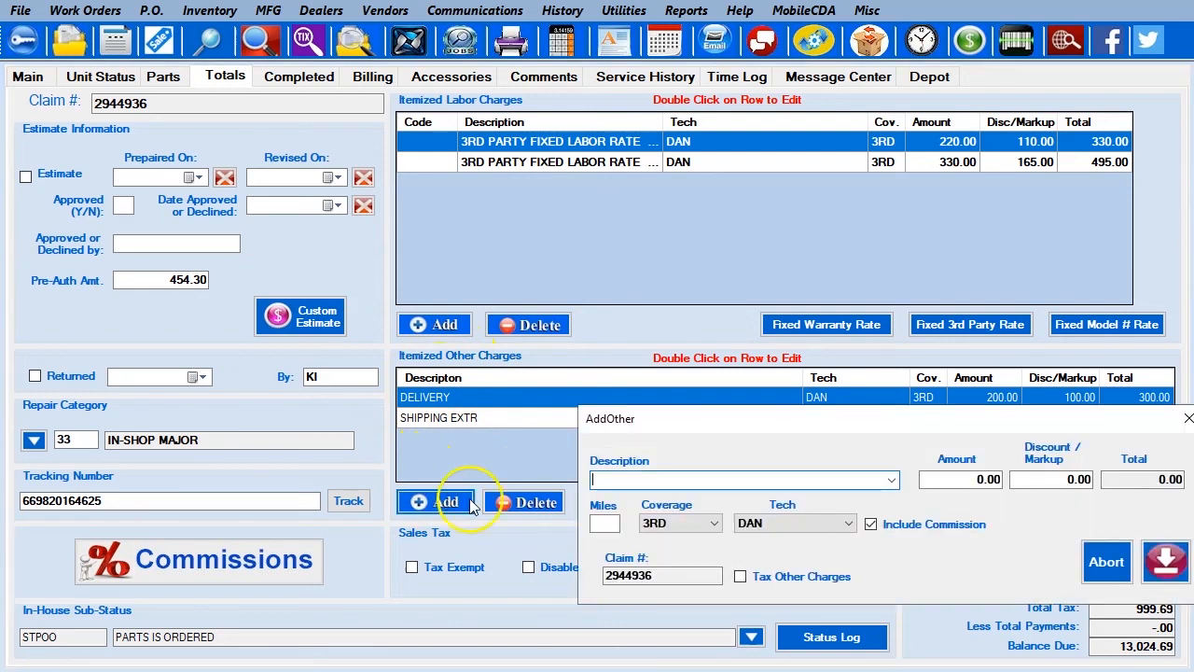
pyautogui.write('X SHIPPING')
pyautogui.press('Tab')
pyautogui.write('200')
pyautogui.press('Tab')
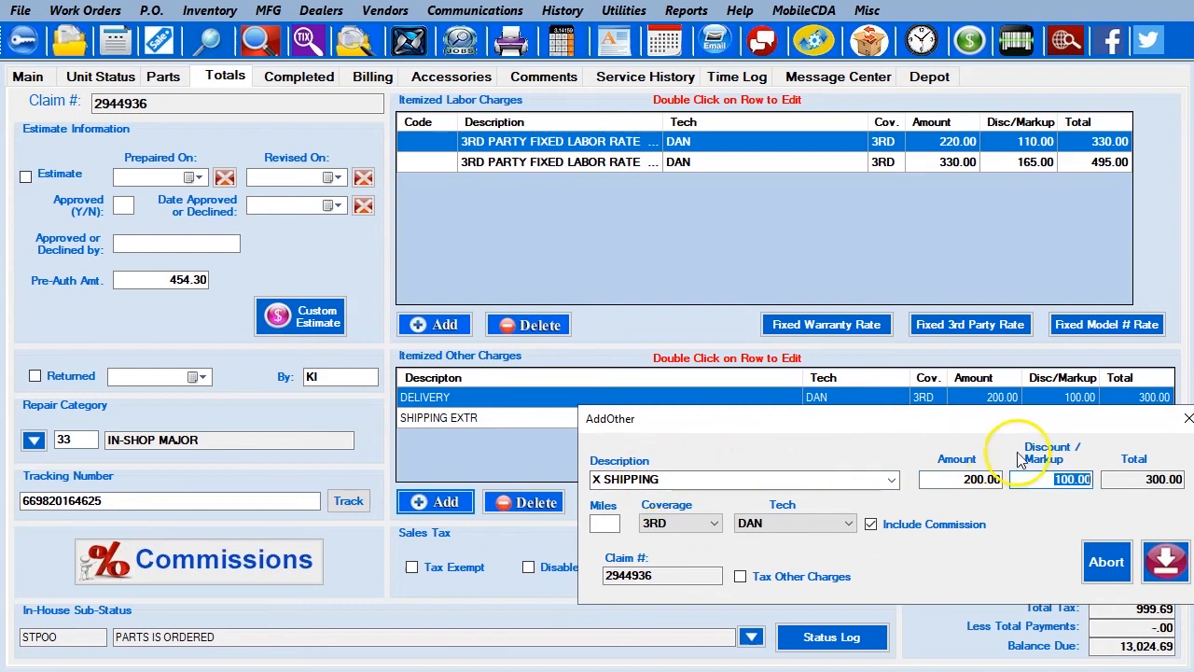
pyautogui.click(1166, 562)
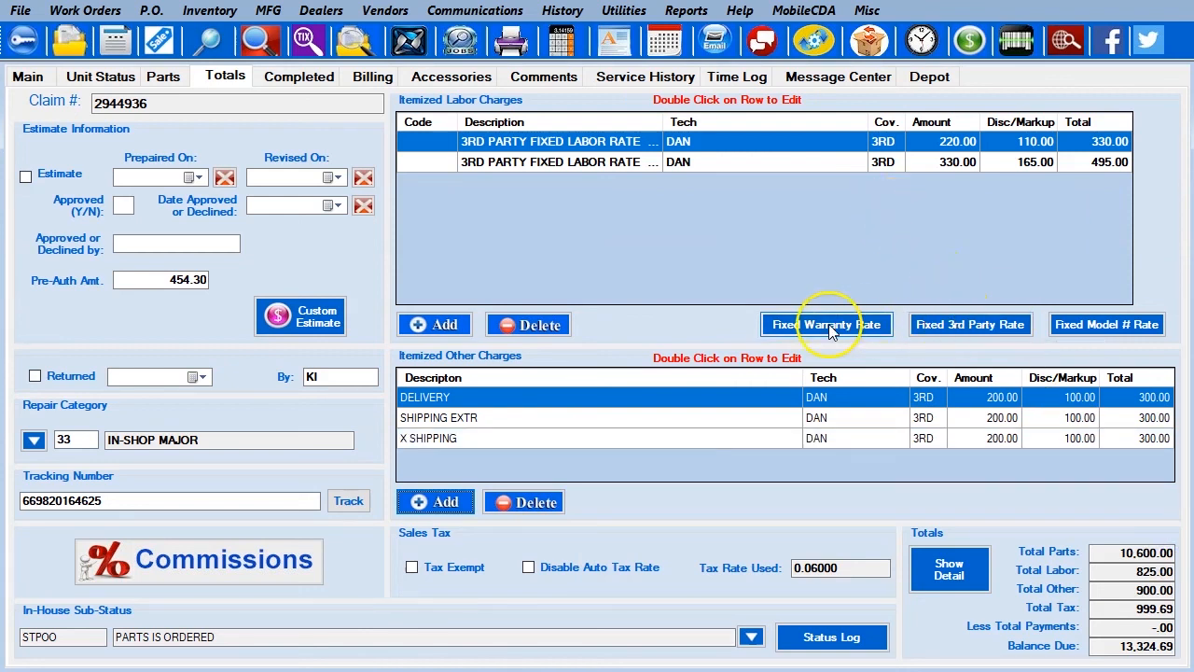
pyautogui.click(29, 77)
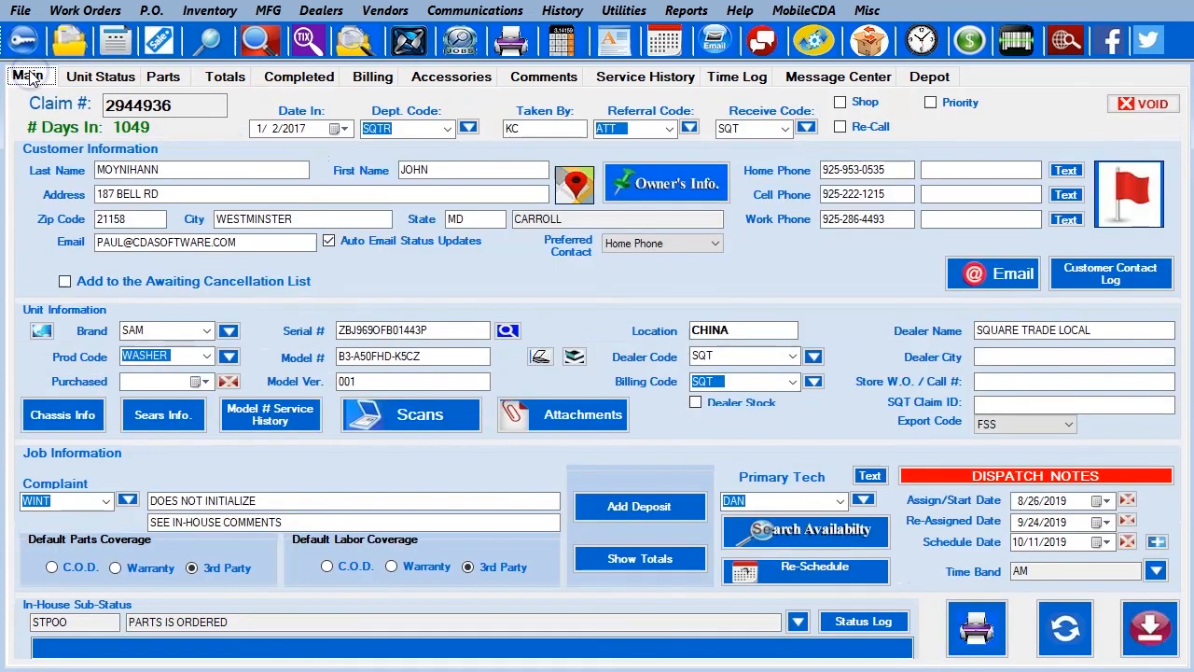